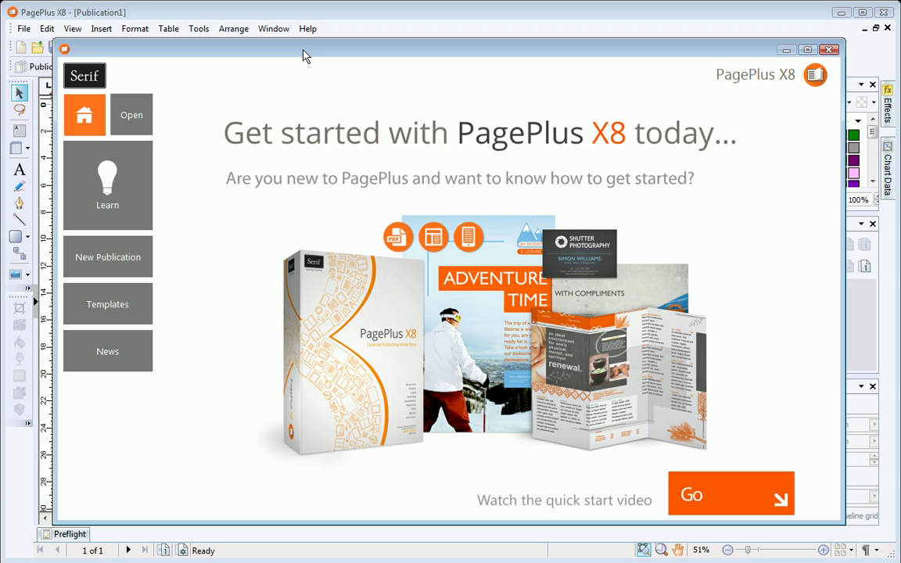
Step: Browse the New Publication, Open, Learn and News sections, then return to Templates
left_click(141, 264)
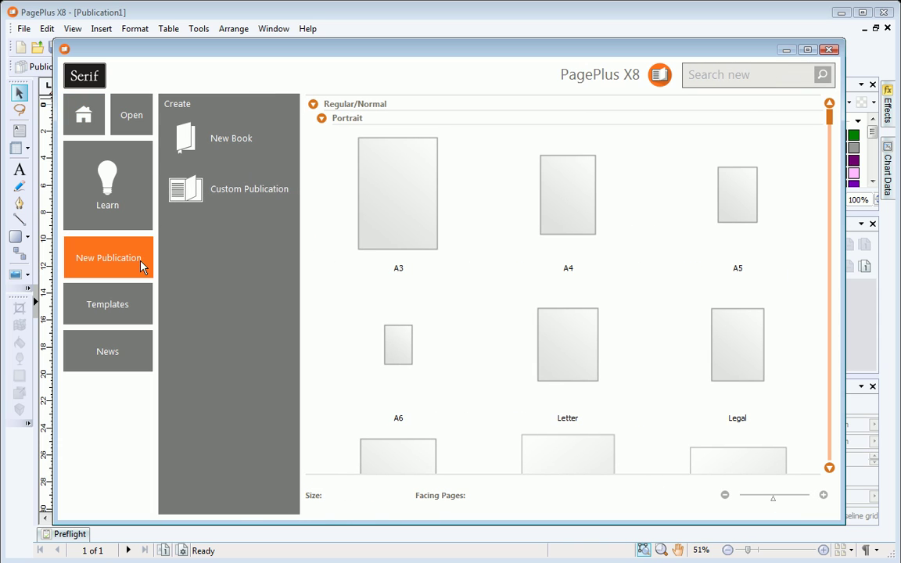
left_click(133, 314)
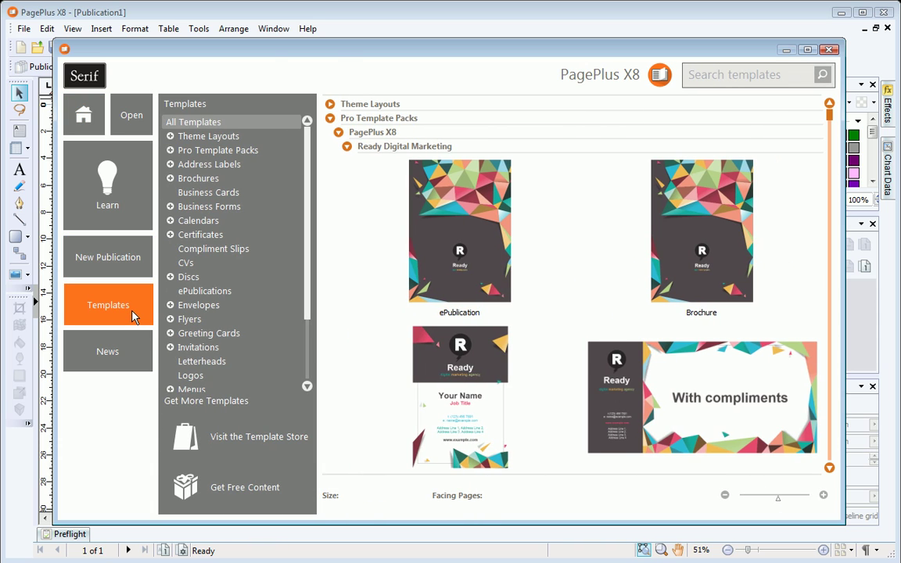
left_click(130, 127)
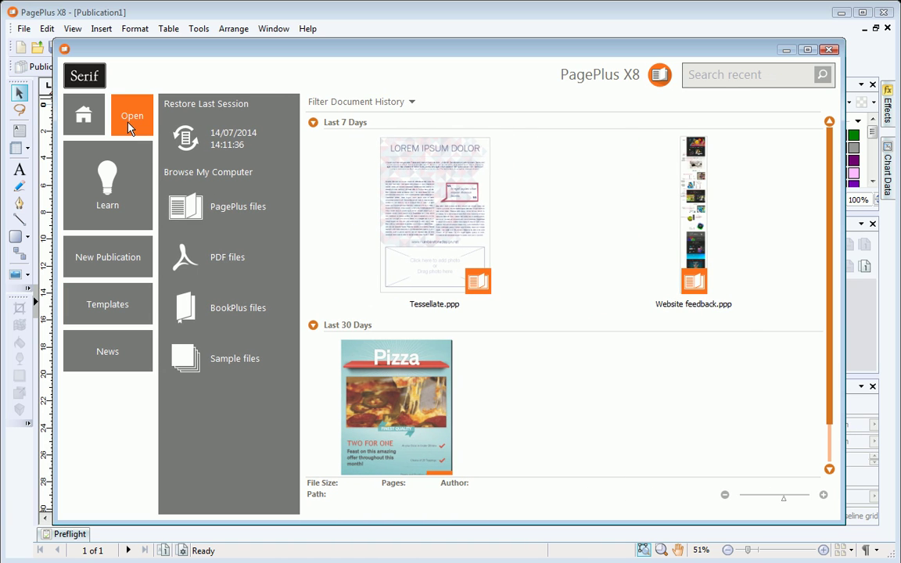
left_click(130, 180)
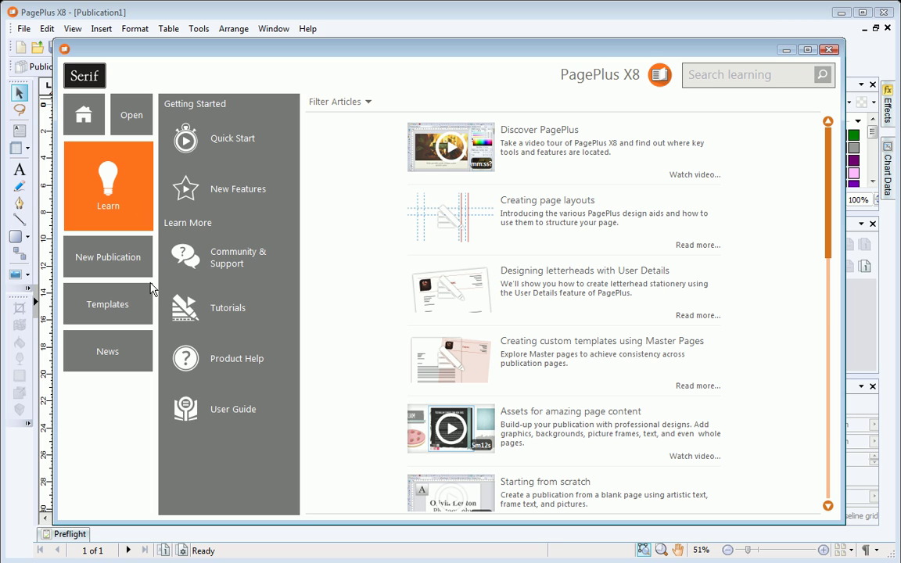
left_click(137, 358)
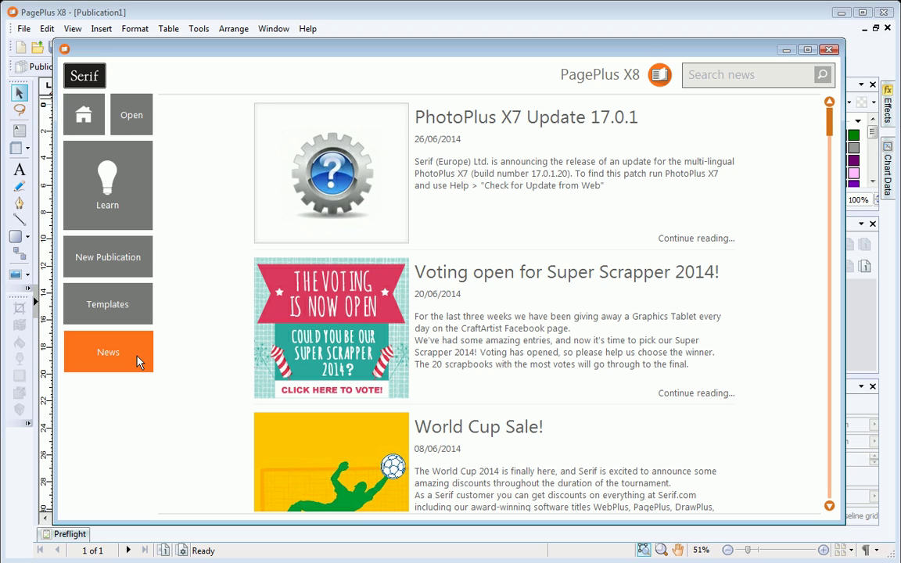
left_click(135, 312)
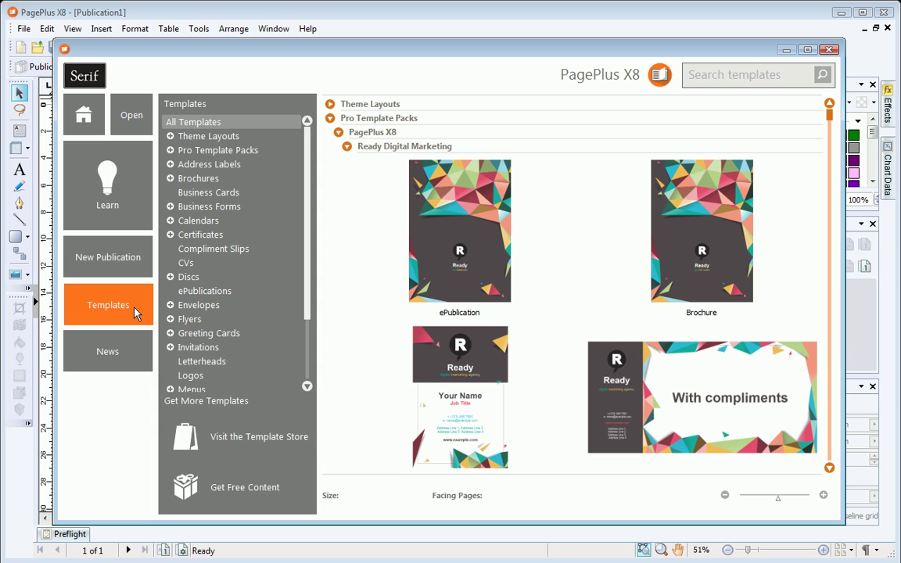
Step: Choose Brochures > Half-Fold > Kitsch with the Kitsch 1 colour scheme and all pages
left_click(190, 182)
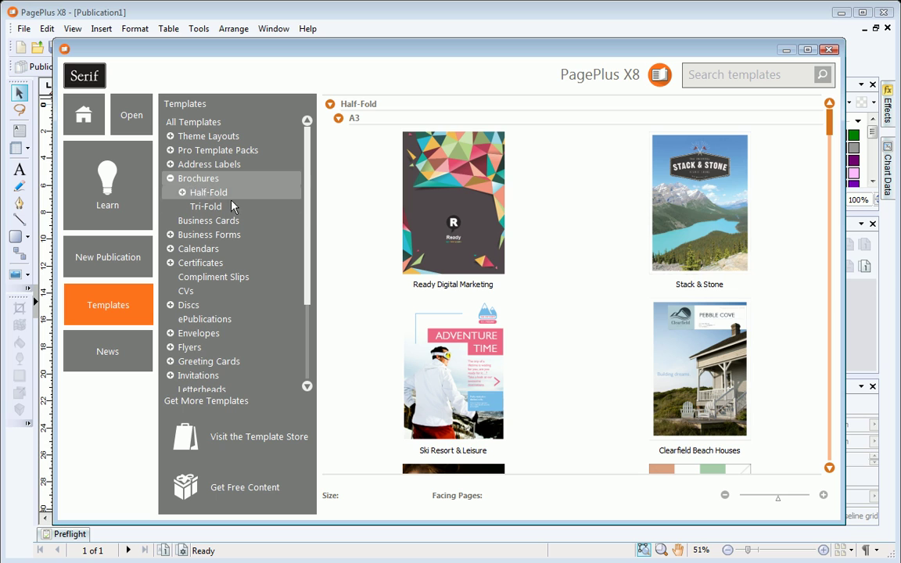
left_click_drag(826, 129, 833, 267)
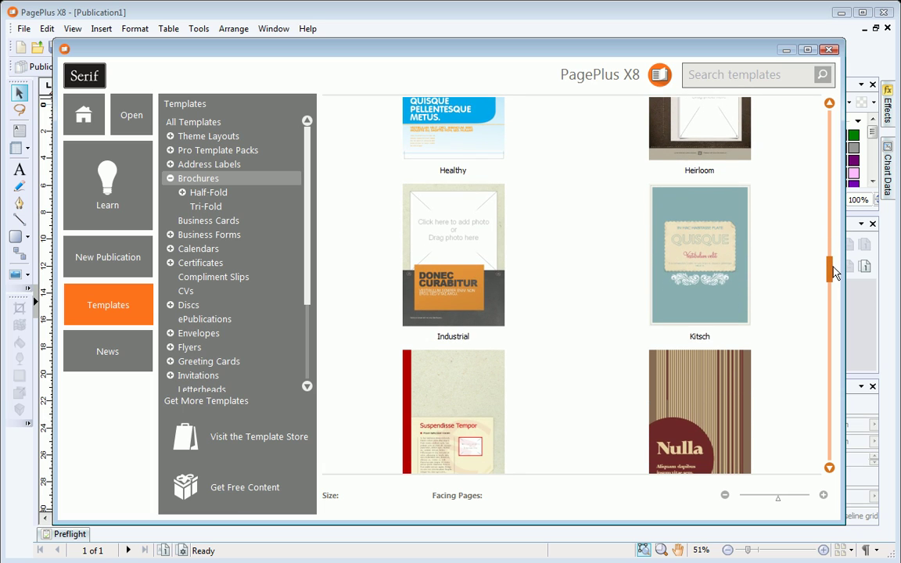
left_click(737, 286)
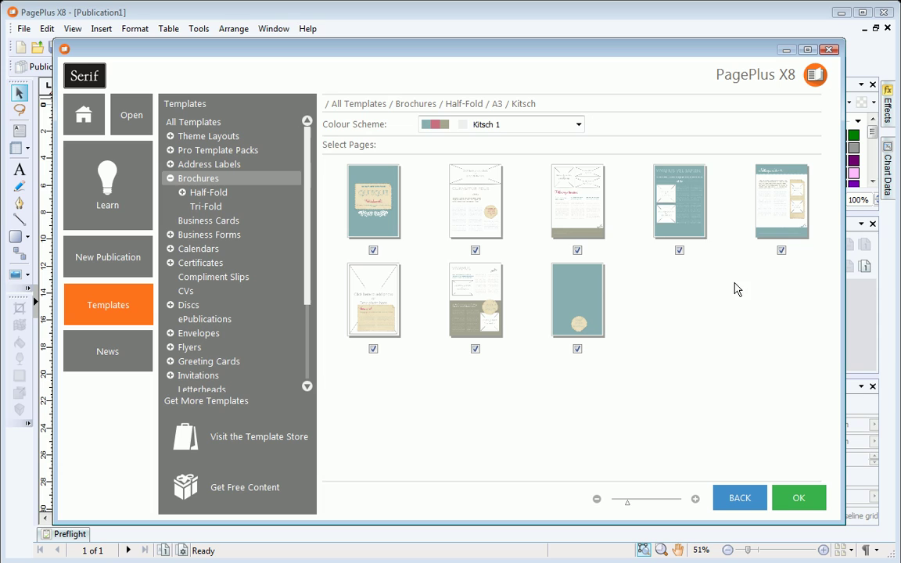
left_click(578, 127)
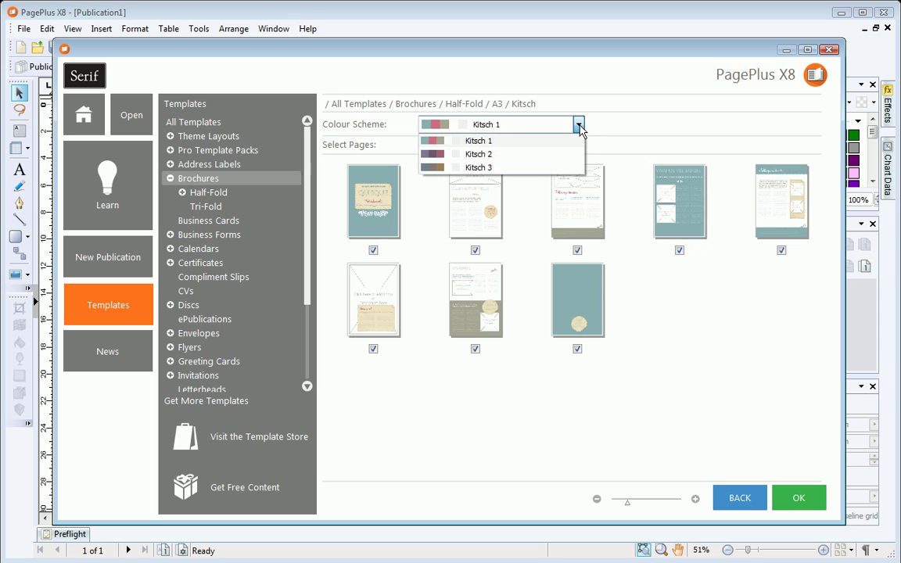
left_click(579, 125)
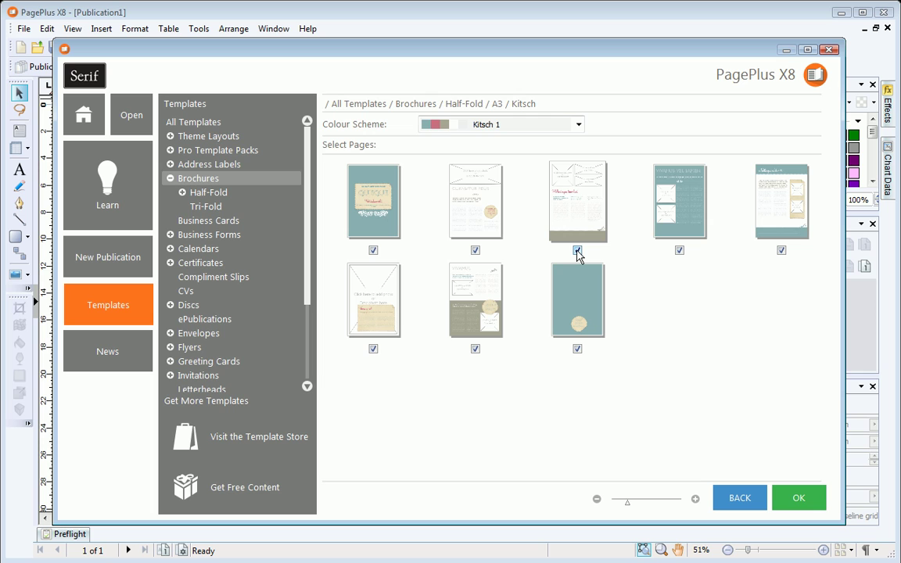
left_click(796, 497)
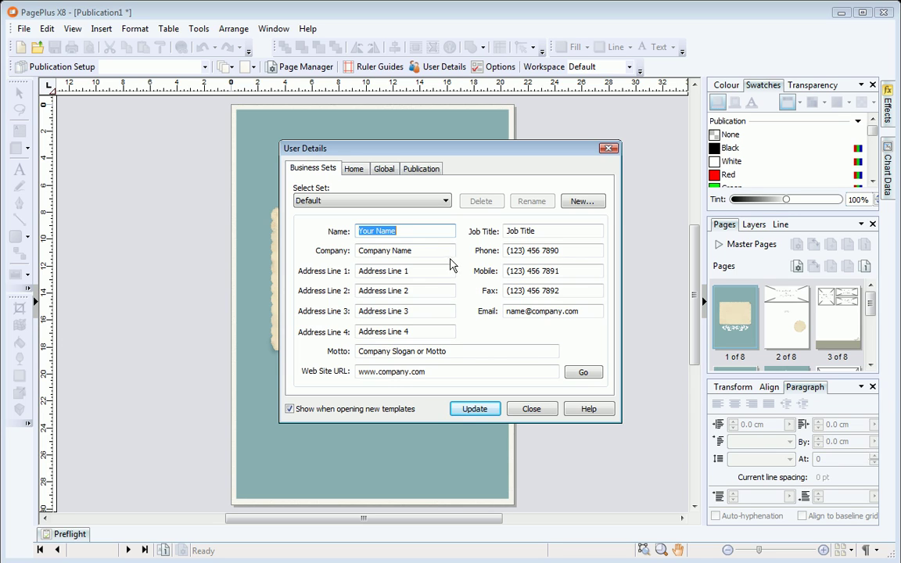
Step: Enter the owner's name and company 'Humberstone Designs' in the Business Set, then Update
left_click(422, 233)
left_click_drag(421, 233, 271, 219)
key("BackSpace")
type("Simon ")
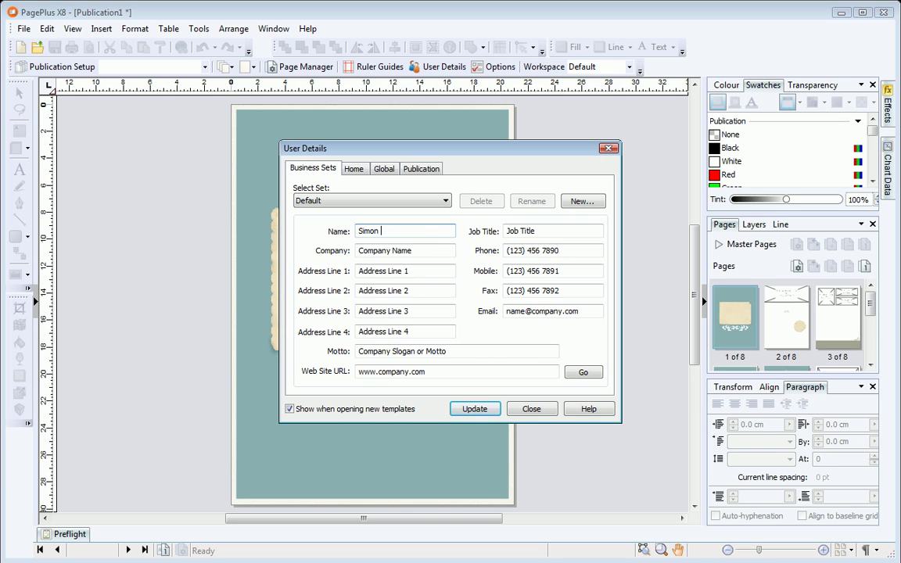
type("Ravenlock")
key("Tab")
type("Humberstone De")
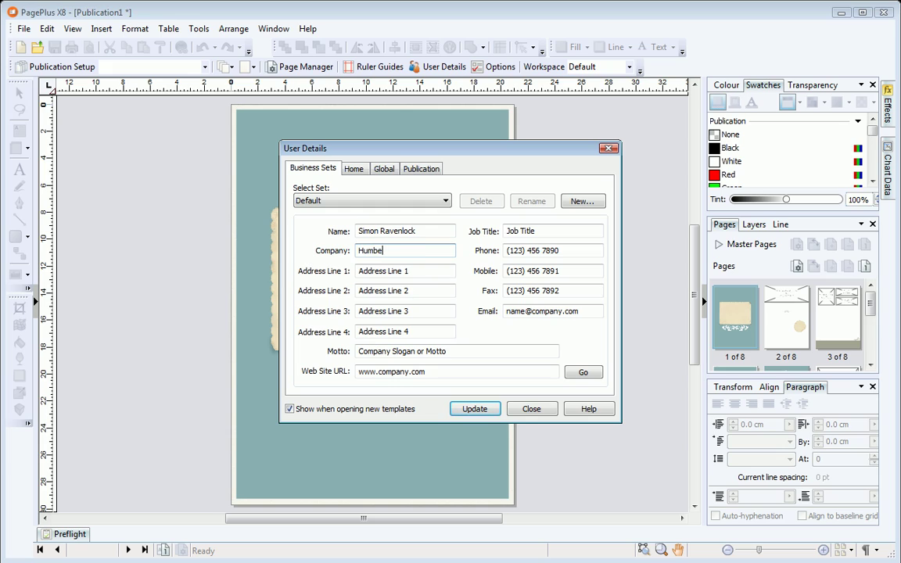
type("signs")
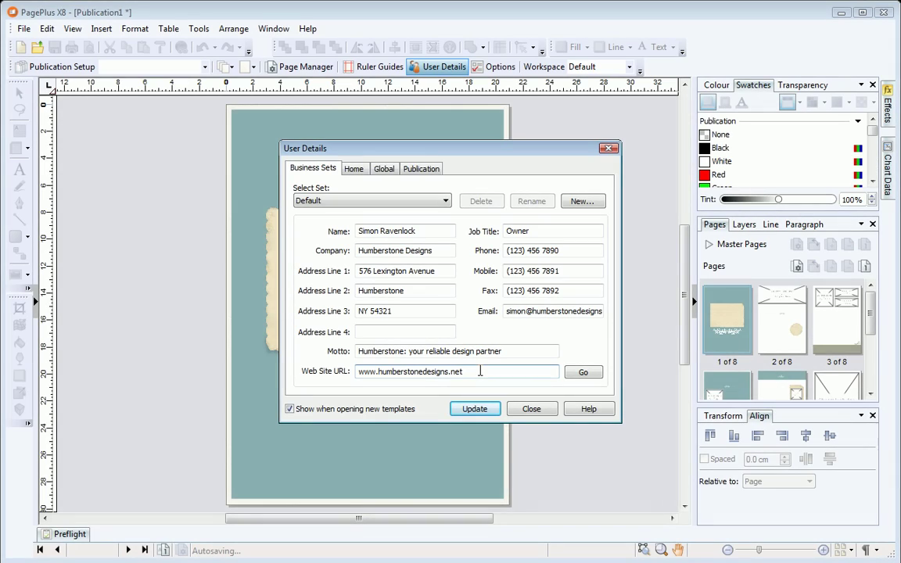
left_click(483, 413)
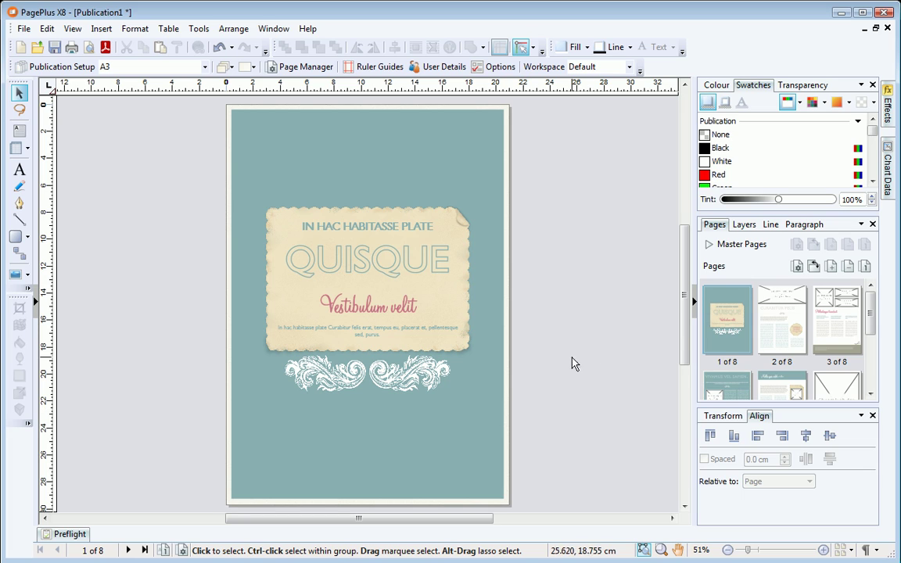
Step: Add a blank page at position 3 and delete page 5, confirming with Yes
left_click(826, 334)
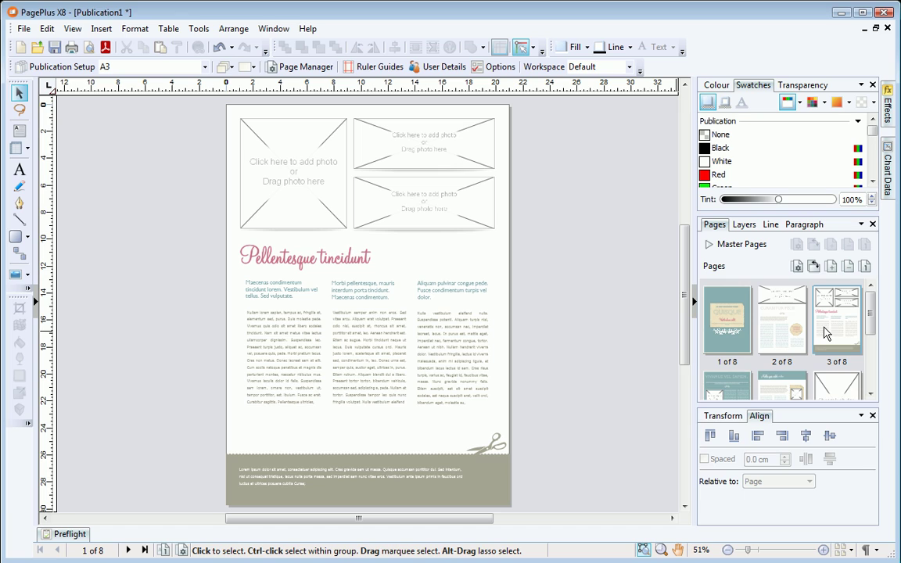
left_click(830, 267)
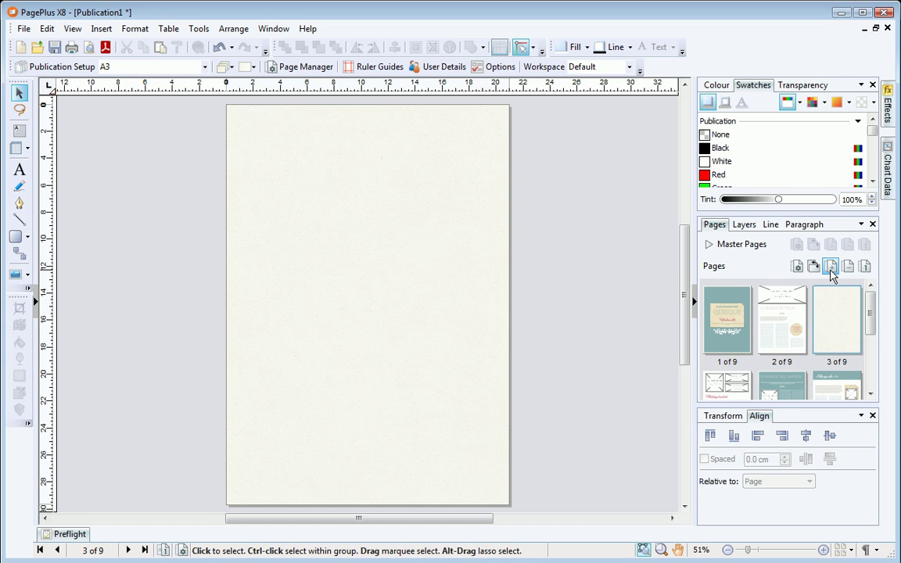
scroll(869, 313, "down", 3)
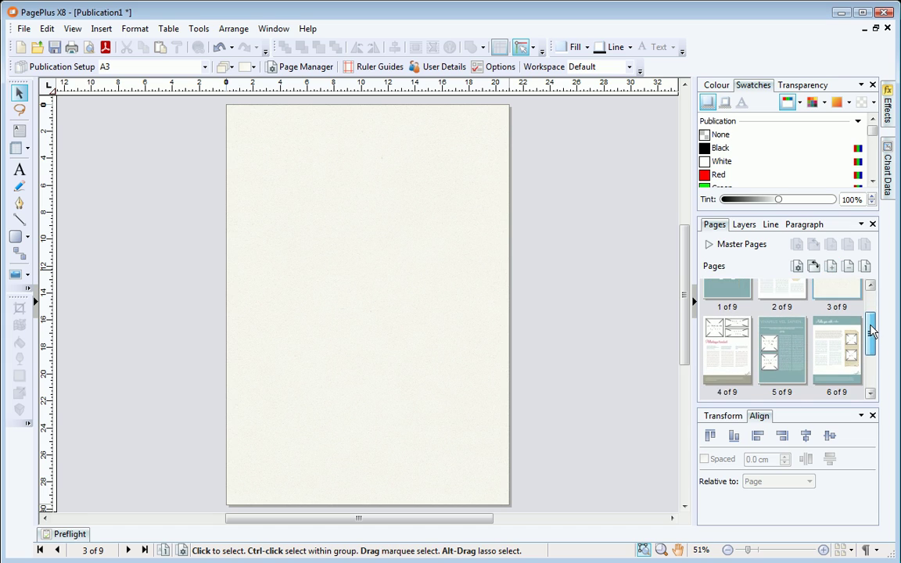
left_click(782, 338)
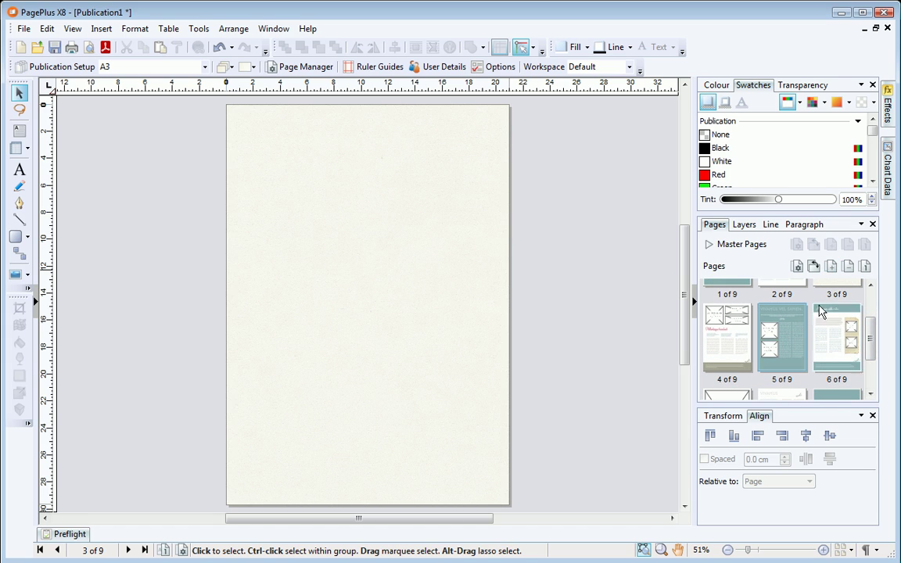
left_click(848, 268)
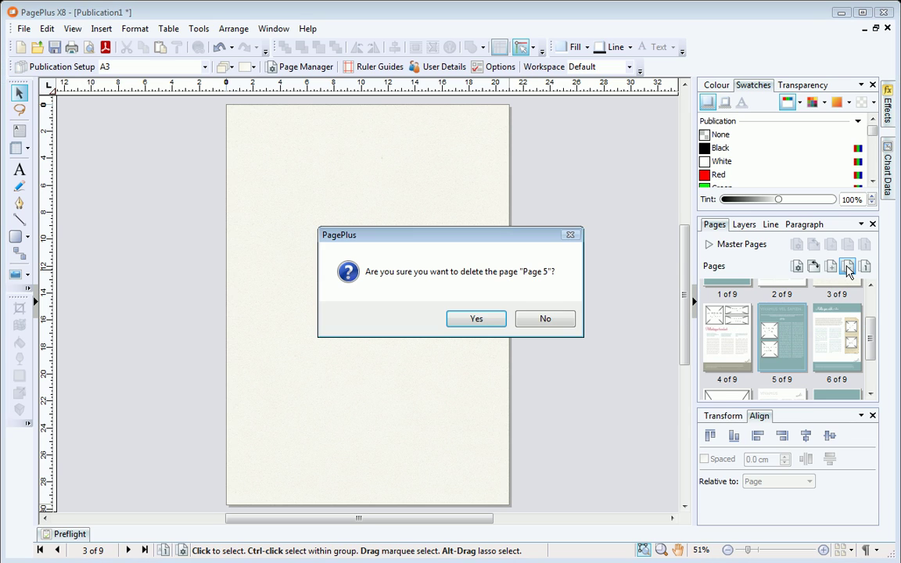
left_click(485, 319)
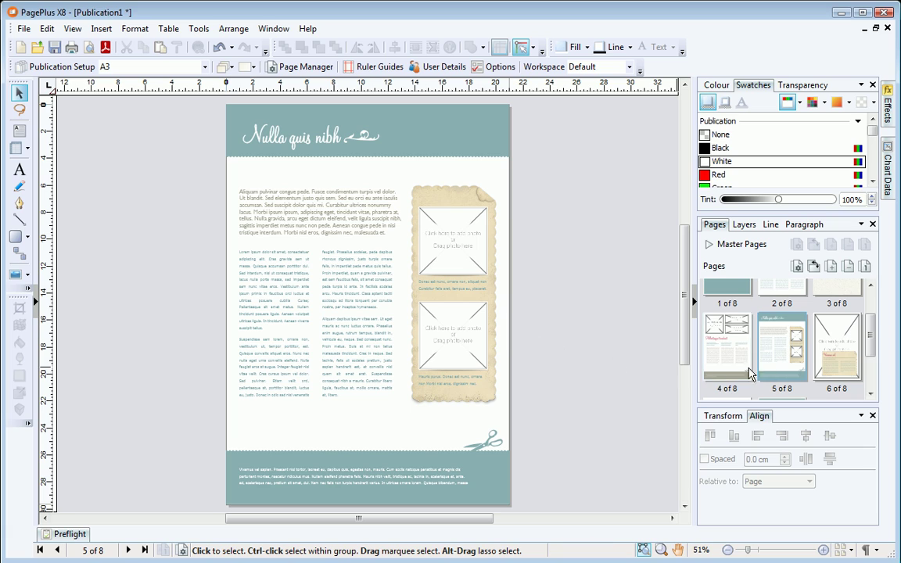
Step: Drag the teal MasterB master page onto the page 3 thumbnail
scroll(867, 332, "up", 1)
scroll(868, 332, "up", 2)
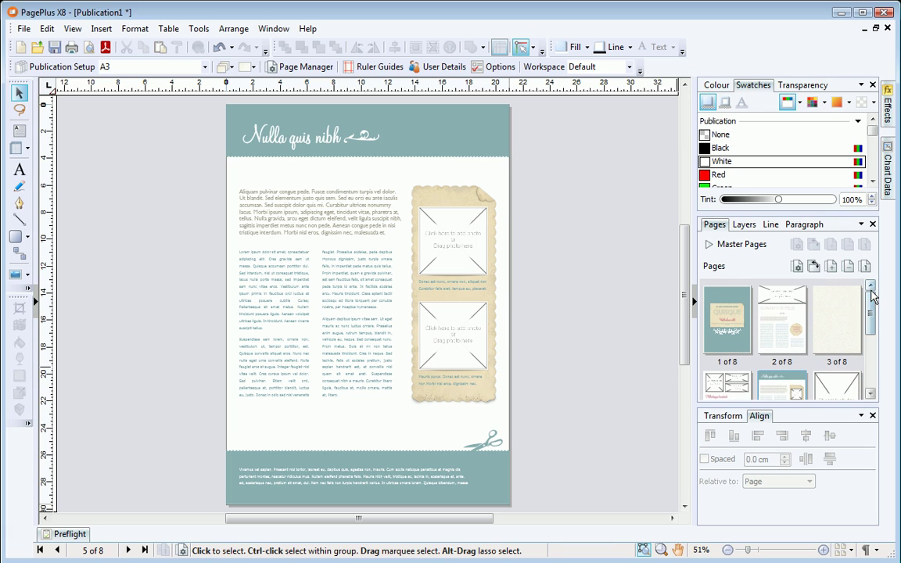
left_click(729, 245)
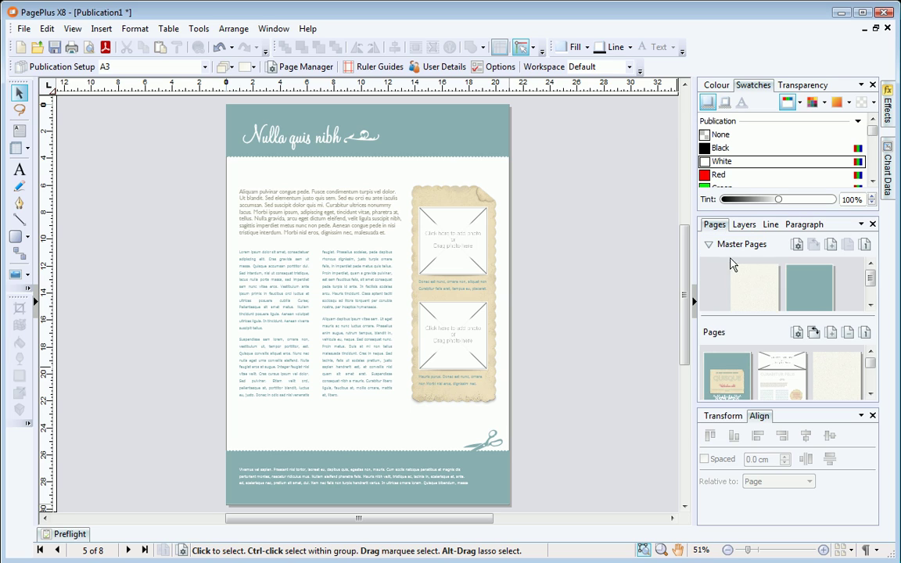
scroll(870, 283, "down", 1)
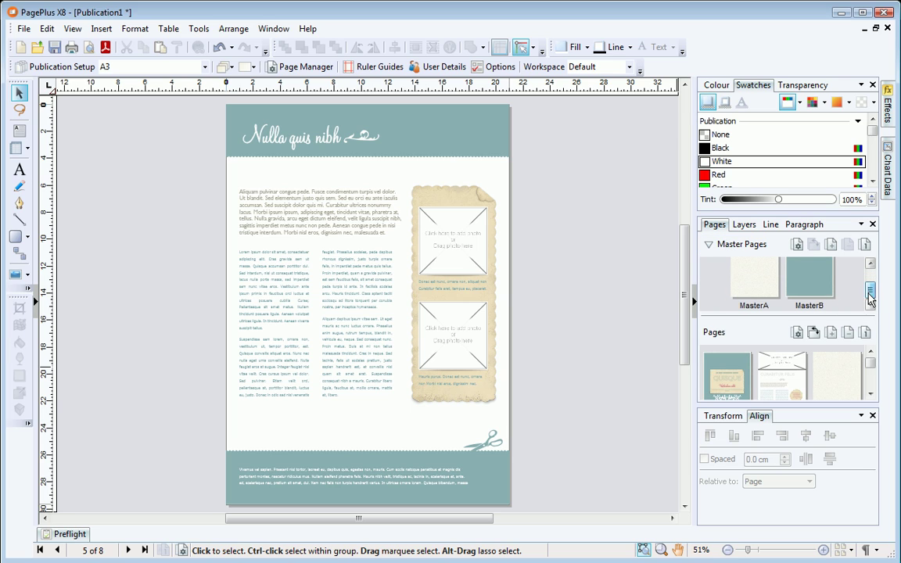
left_click_drag(809, 285, 838, 374)
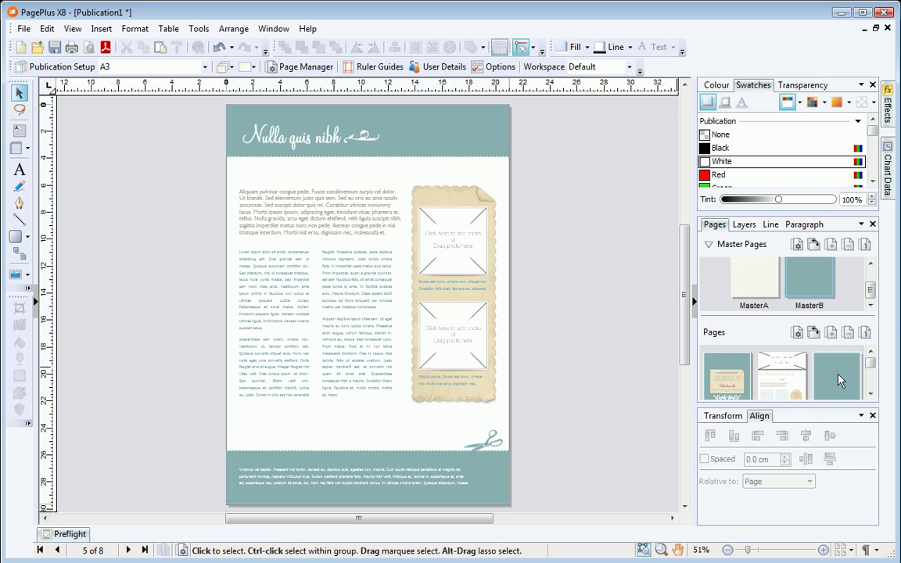
left_click(743, 245)
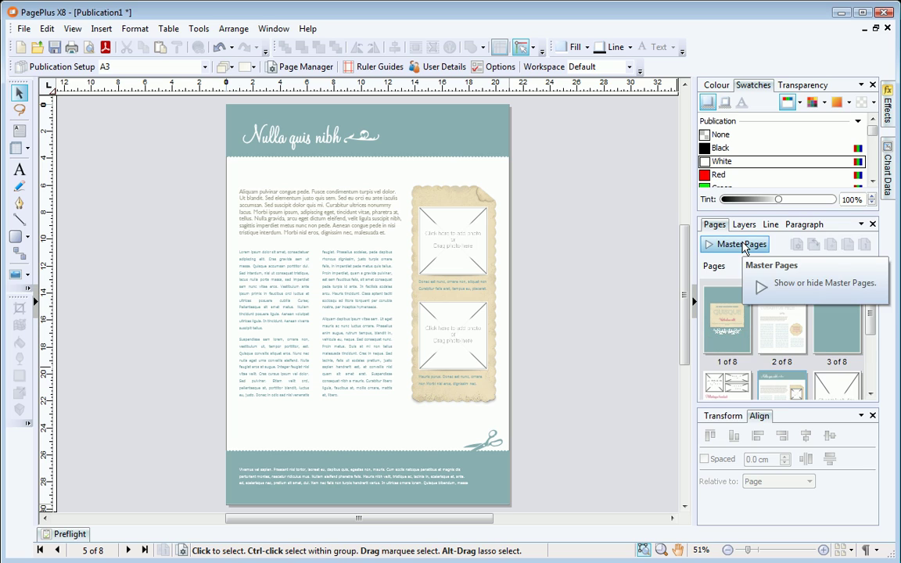
Step: Drag the Quisque title box from Assets > Page Content onto the bottom of page 3
double_click(838, 341)
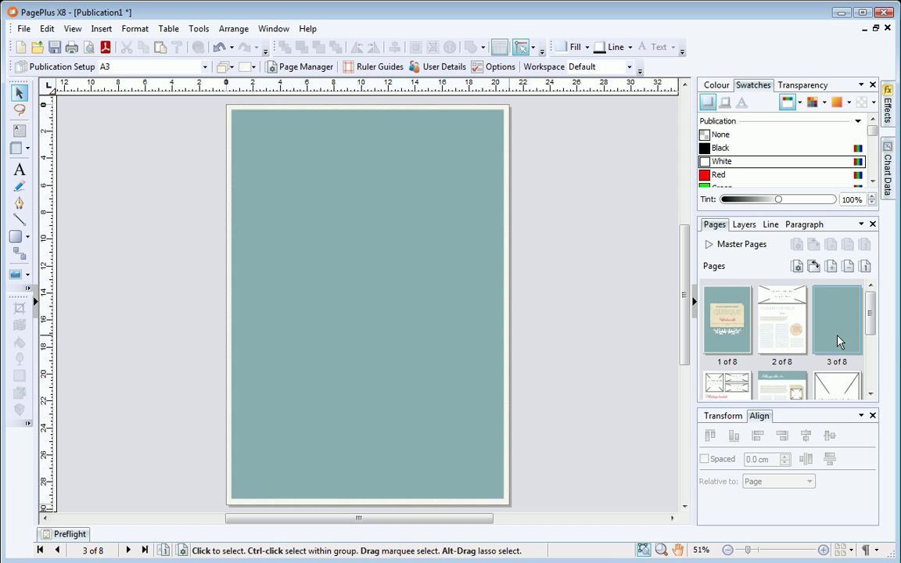
left_click(36, 301)
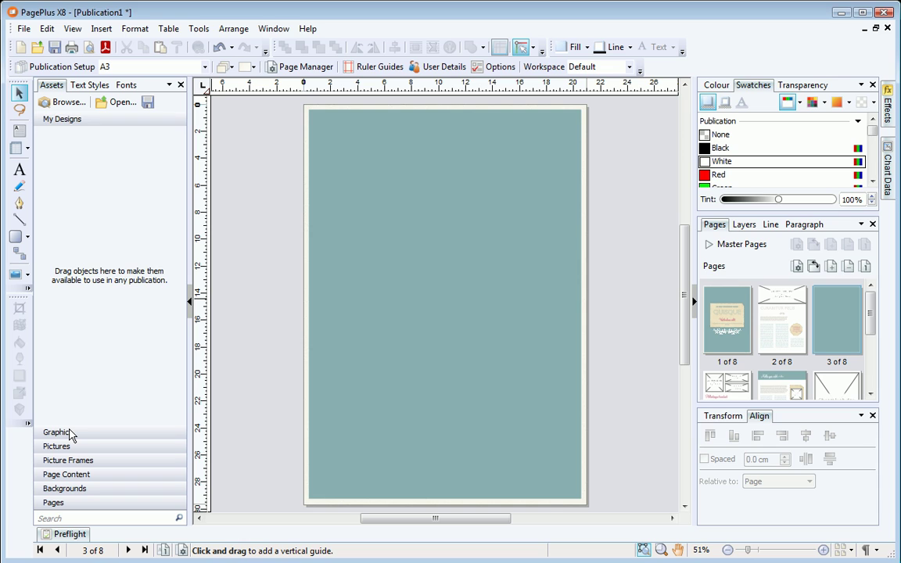
left_click(56, 432)
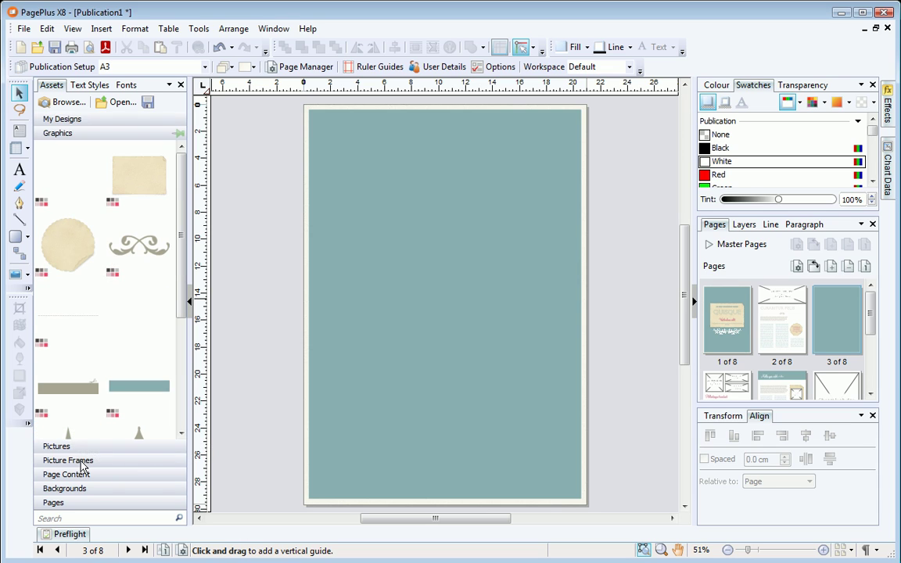
left_click(78, 460)
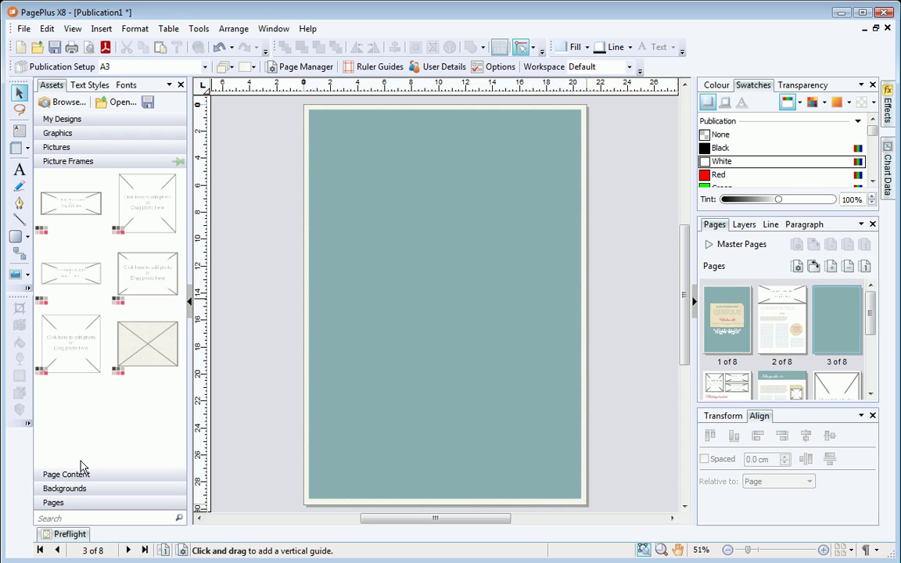
left_click(81, 475)
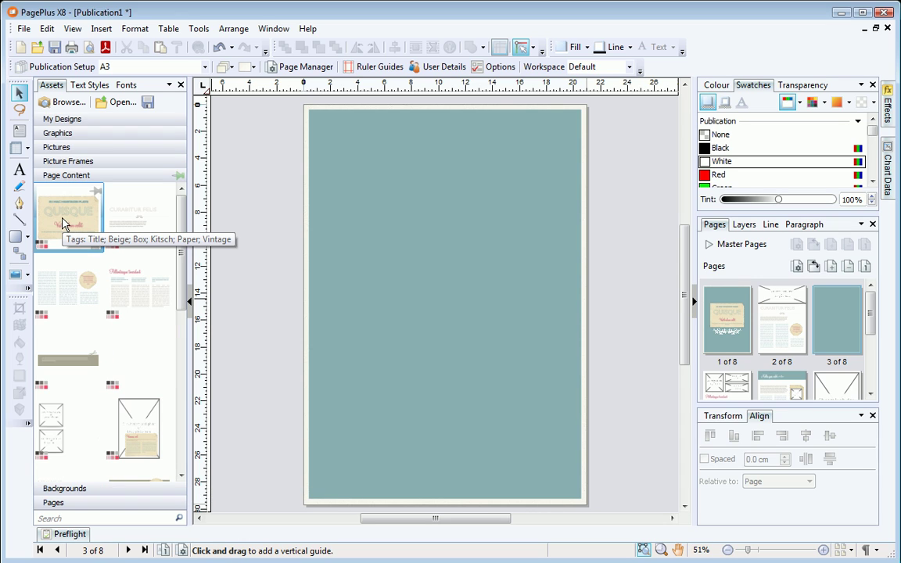
left_click_drag(64, 224, 443, 410)
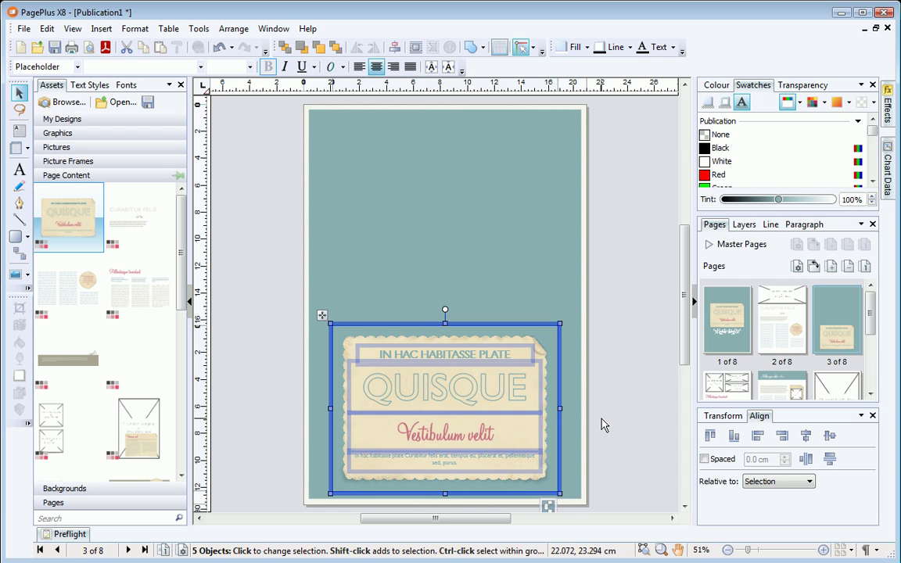
Step: Replace the QUISQUE cover title on page 1 with OCEANVIEW
left_click(727, 350)
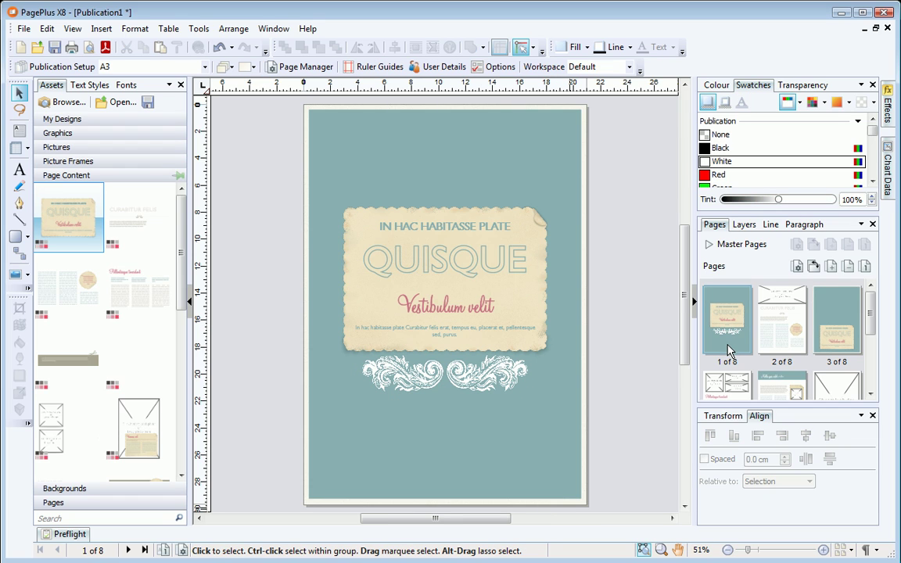
left_click(464, 275)
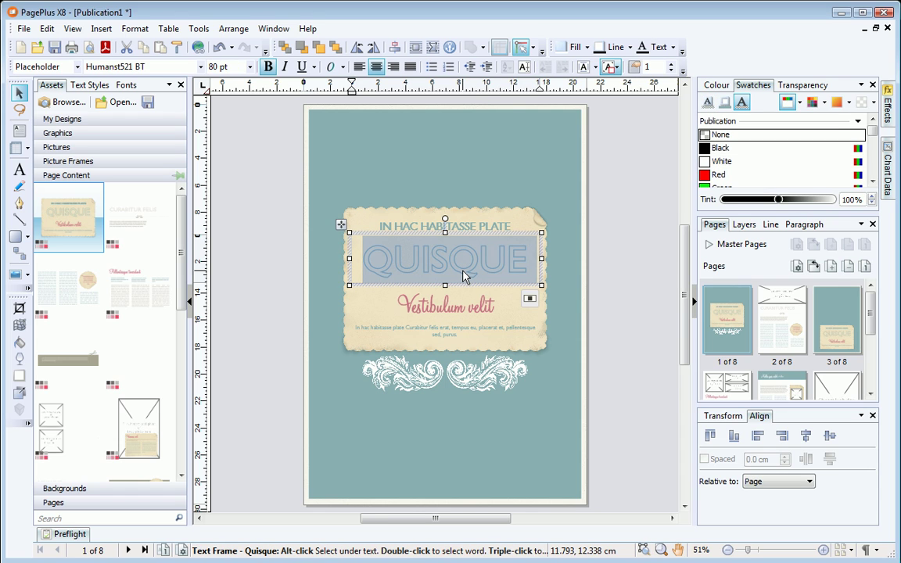
type("OCEANVIEW")
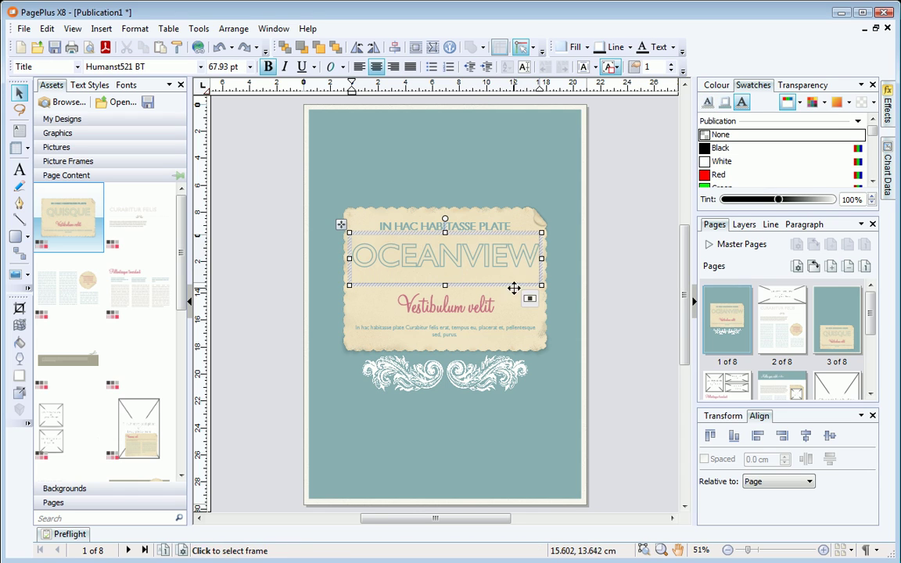
left_click(614, 292)
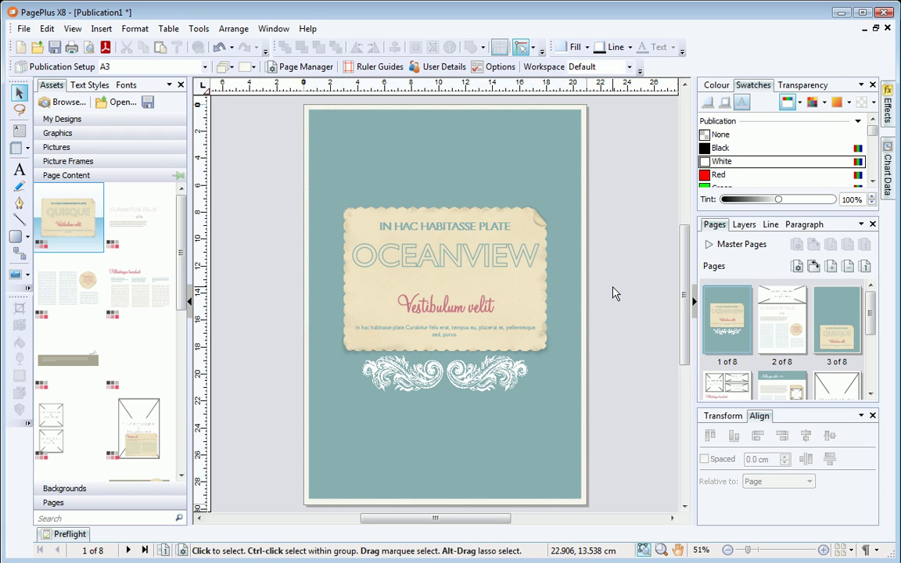
left_click(778, 323)
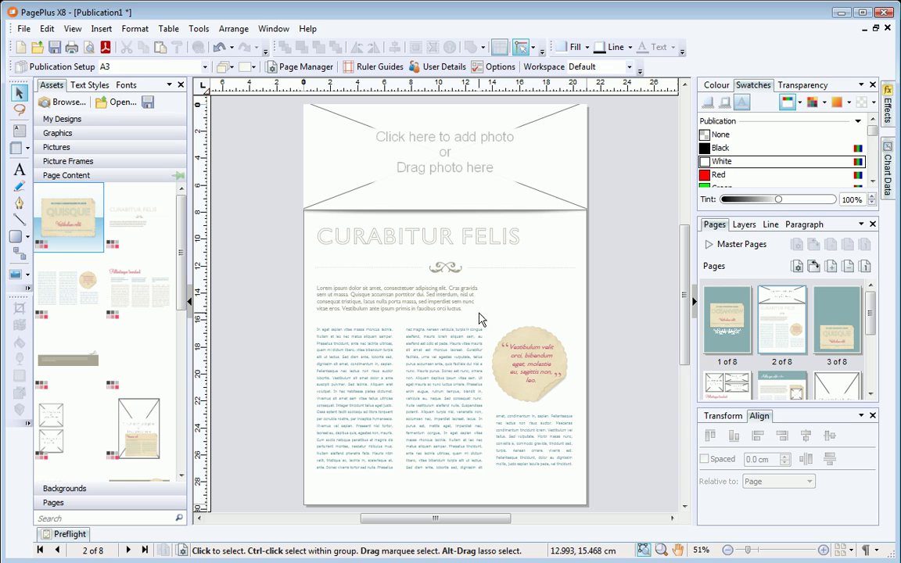
Step: Replace page 2's body text with 'A very warm welcome to you: from' and select words for editing
left_click(359, 342)
key("ctrl+a")
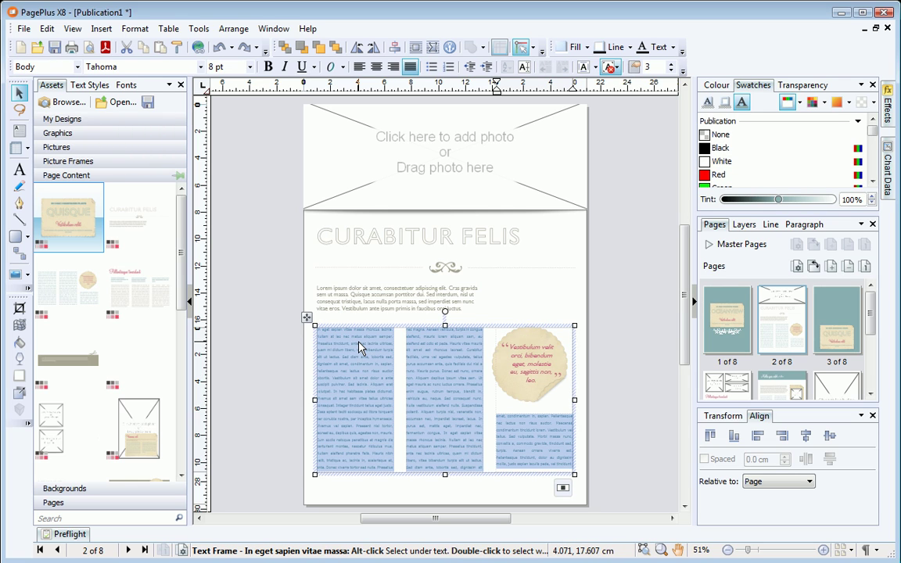
type("A very warm we")
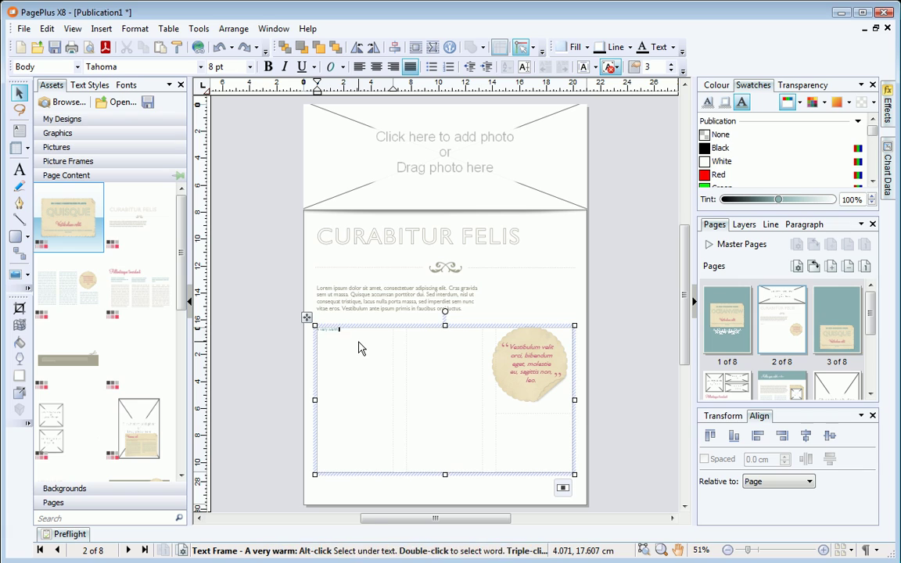
type("lcome to you:")
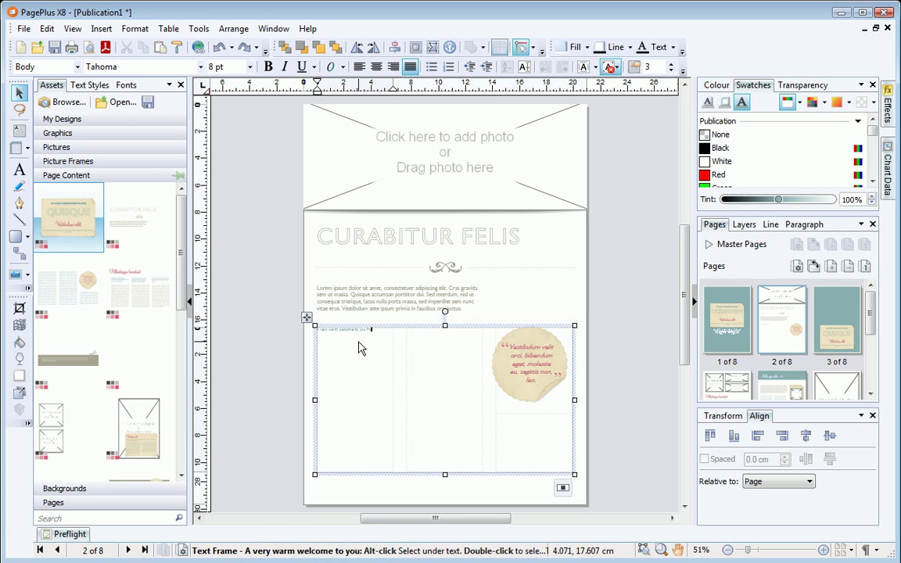
type(" from all at")
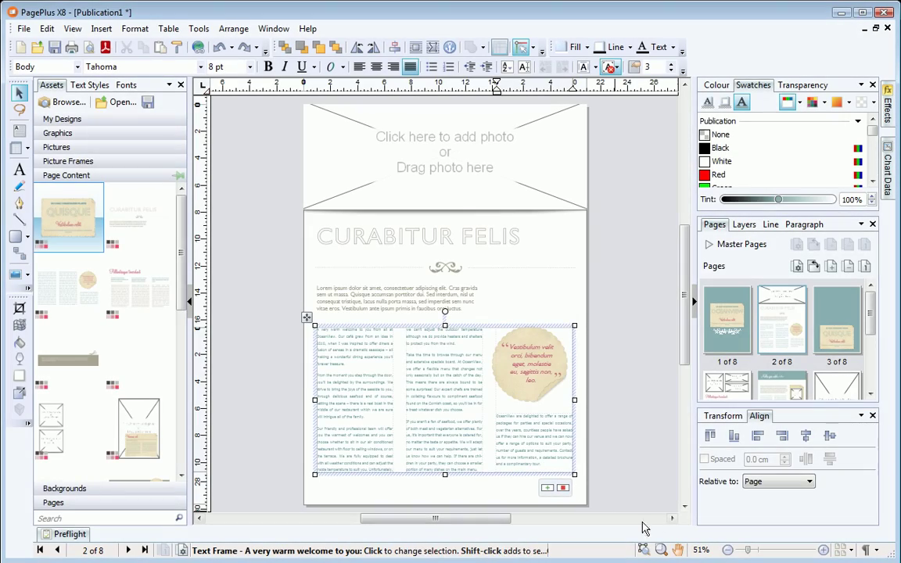
left_click_drag(748, 553, 766, 555)
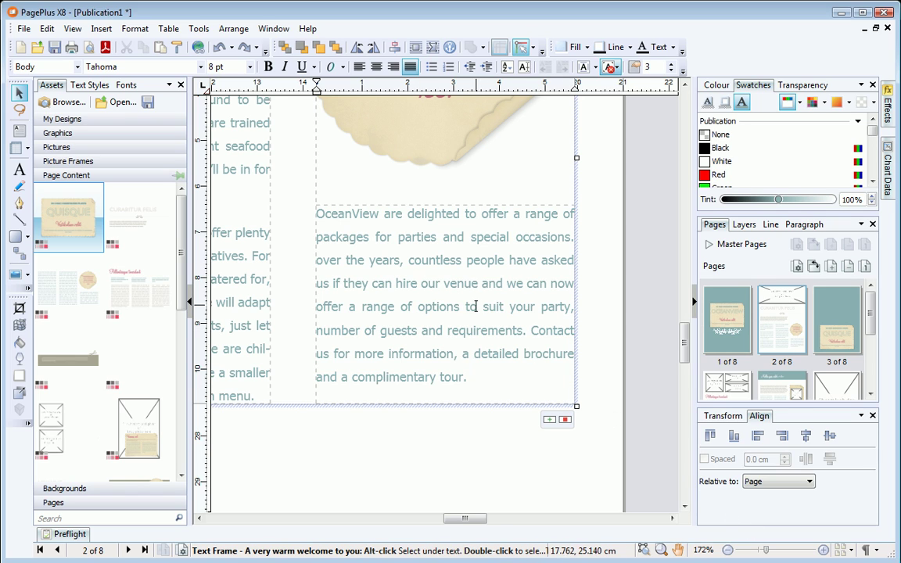
double_click(442, 262)
left_click(398, 236)
left_click_drag(398, 236, 402, 259)
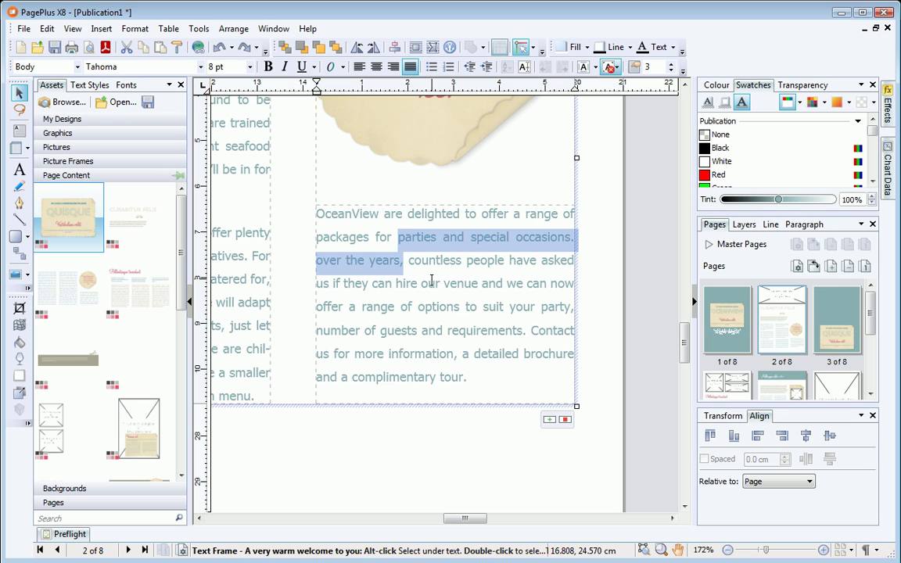
Step: Add all Images folder files, such as Cheers, Cheeses, Decking and Footprints, to the Pictures assets
left_click(79, 146)
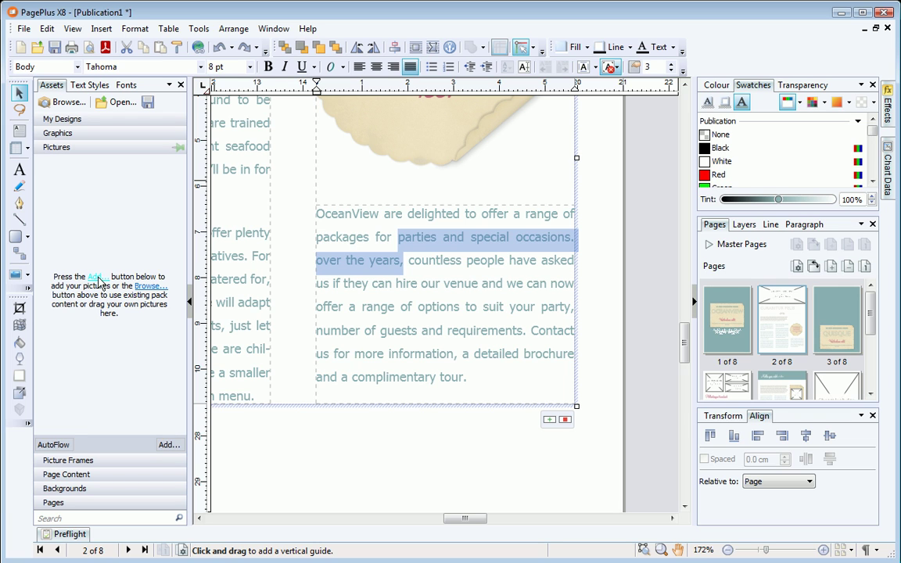
left_click(95, 277)
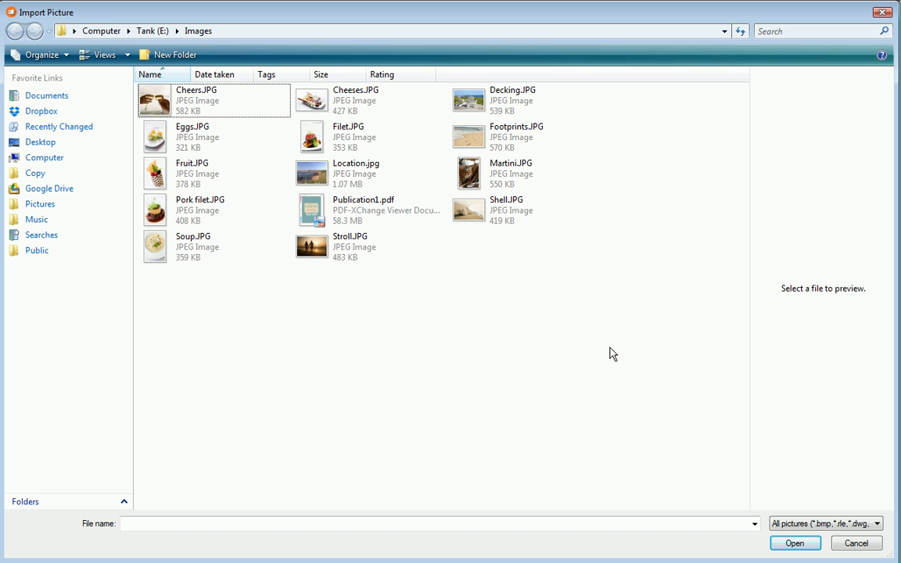
left_click_drag(612, 354, 177, 75)
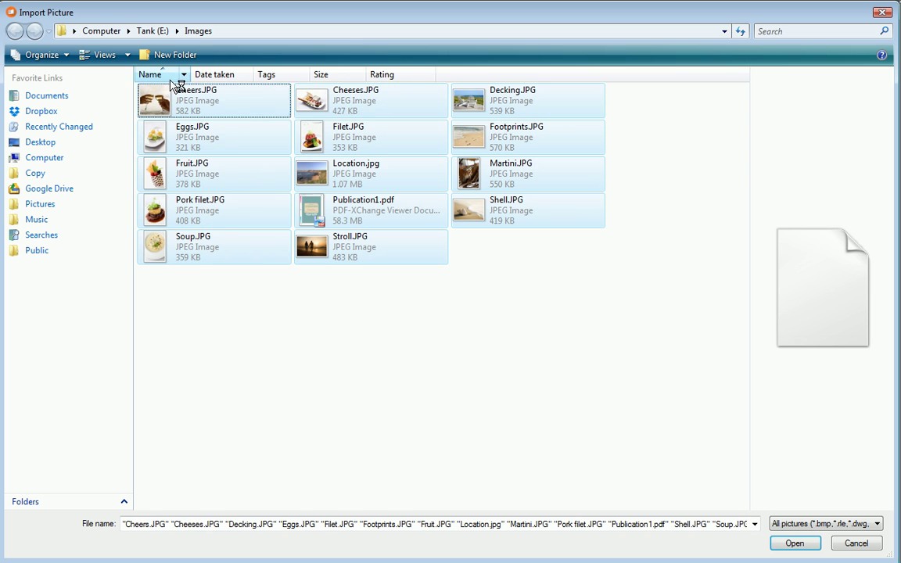
left_click(789, 544)
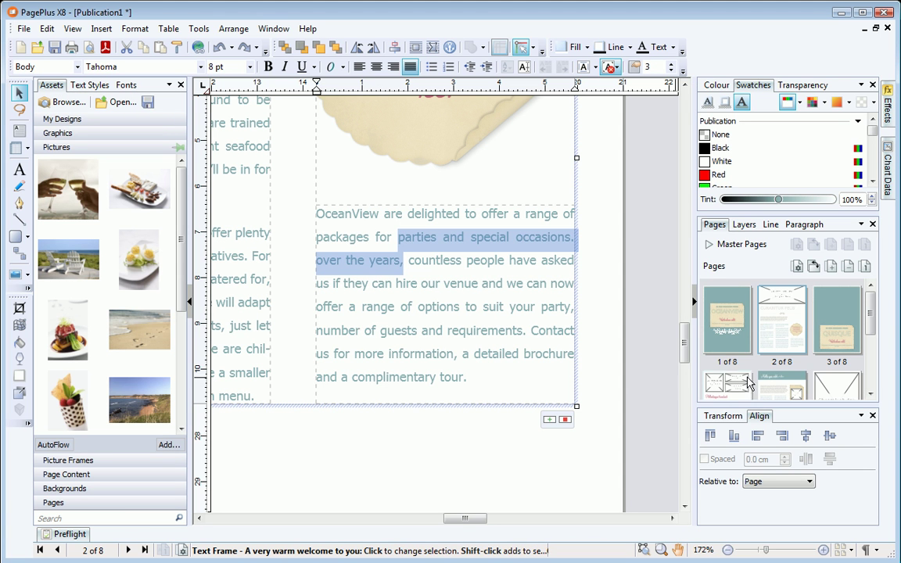
Step: Place Cheers.JPG on page 3, enlarge it, undo a tilt and nudge it right
left_click(835, 324)
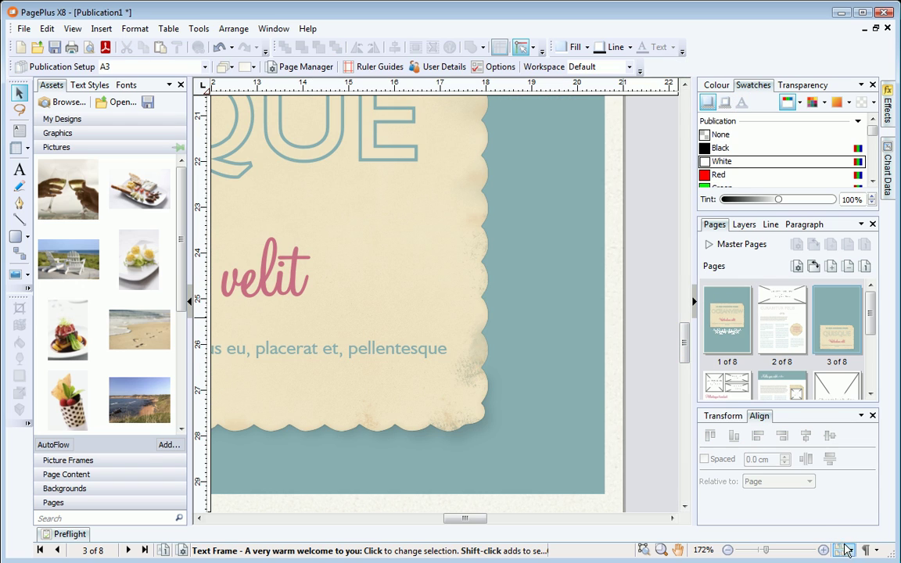
left_click(642, 550)
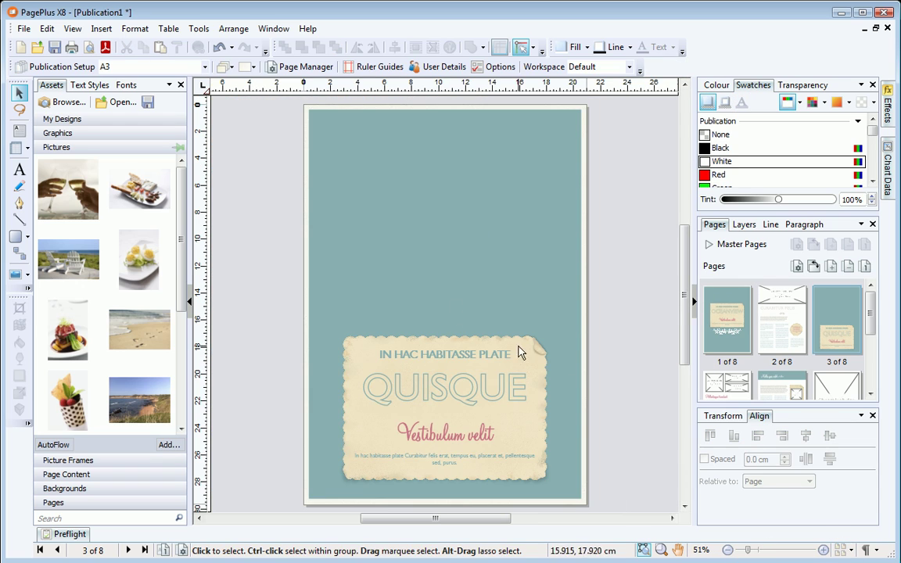
left_click_drag(68, 187, 415, 205)
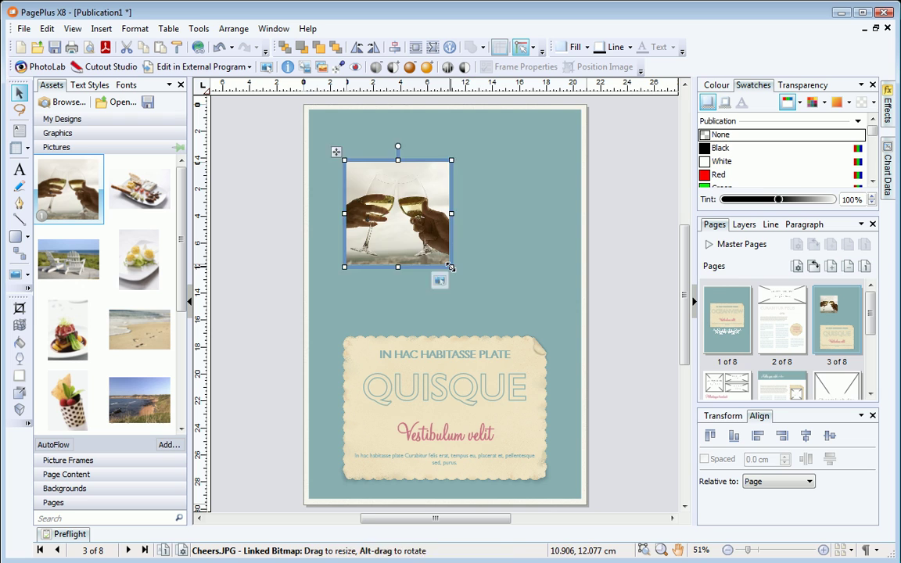
left_click_drag(448, 265, 481, 298)
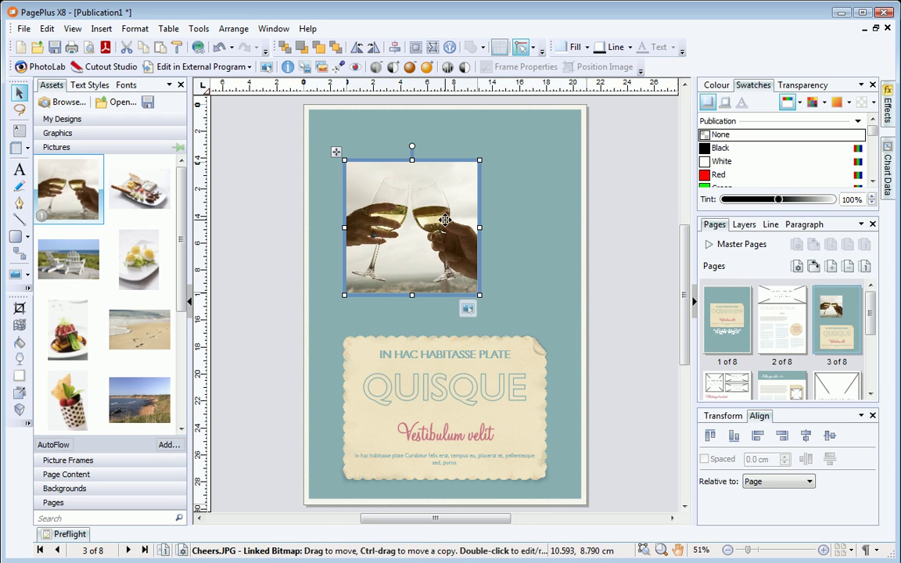
mouse_move(412, 147)
left_mouse_down()
mouse_move(400, 144)
mouse_move(427, 154)
left_mouse_up()
key("ctrl+z")
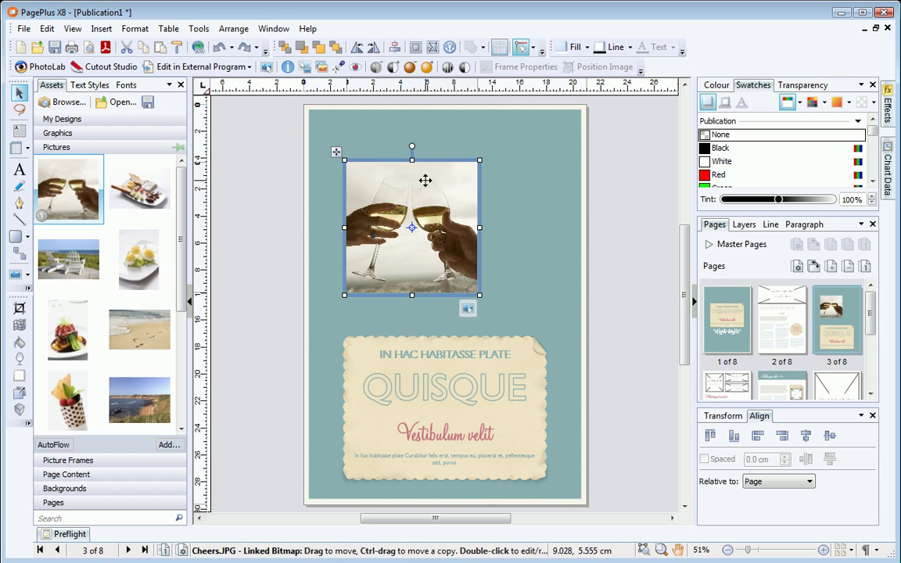
left_click_drag(426, 191, 455, 189)
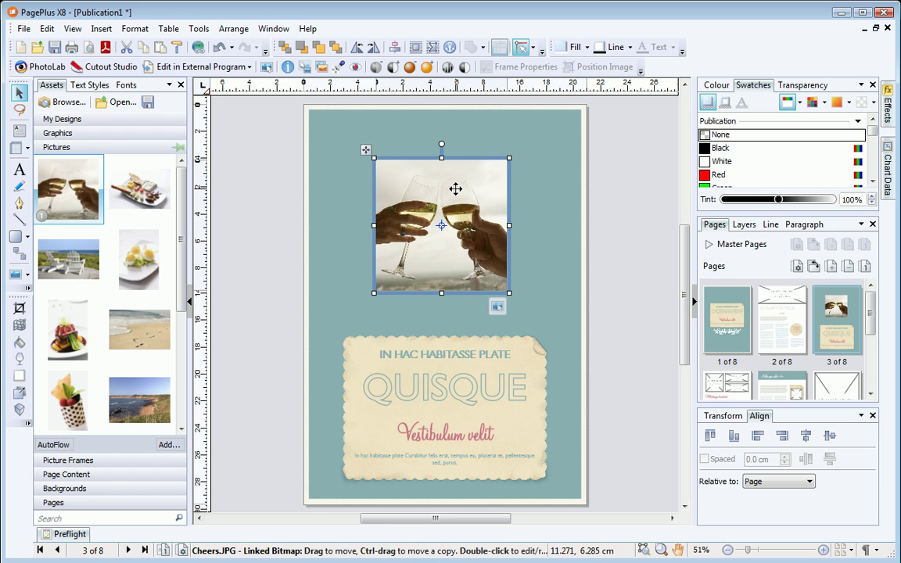
Step: Add a soft drop shadow to the Cheers wine-glass photo: 21 pt distance, 30% opacity
left_click(887, 116)
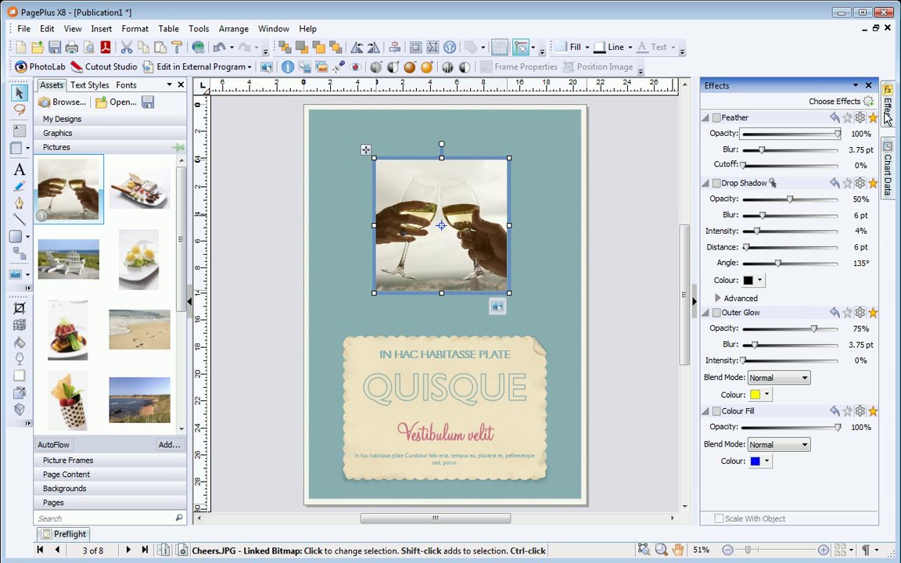
left_click(716, 184)
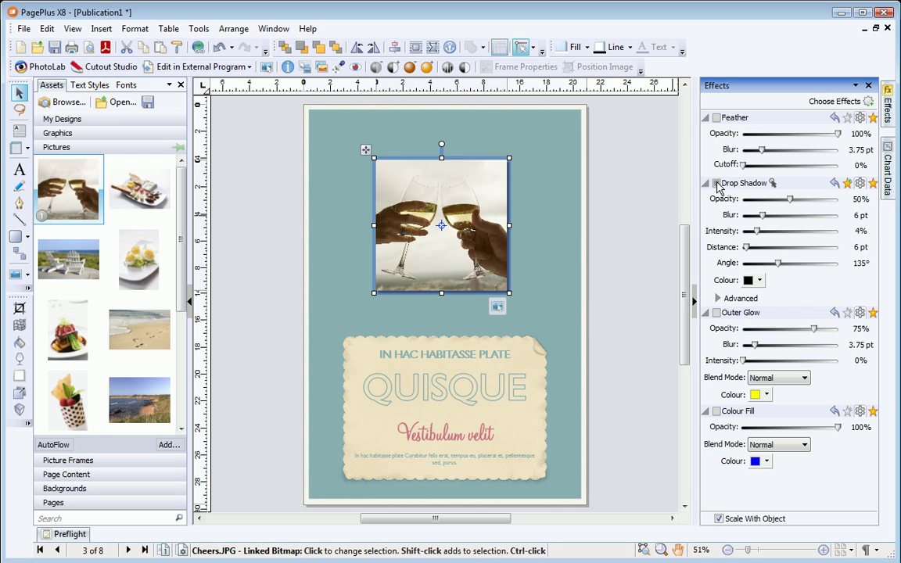
left_click_drag(746, 247, 757, 248)
left_click_drag(789, 200, 678, 211)
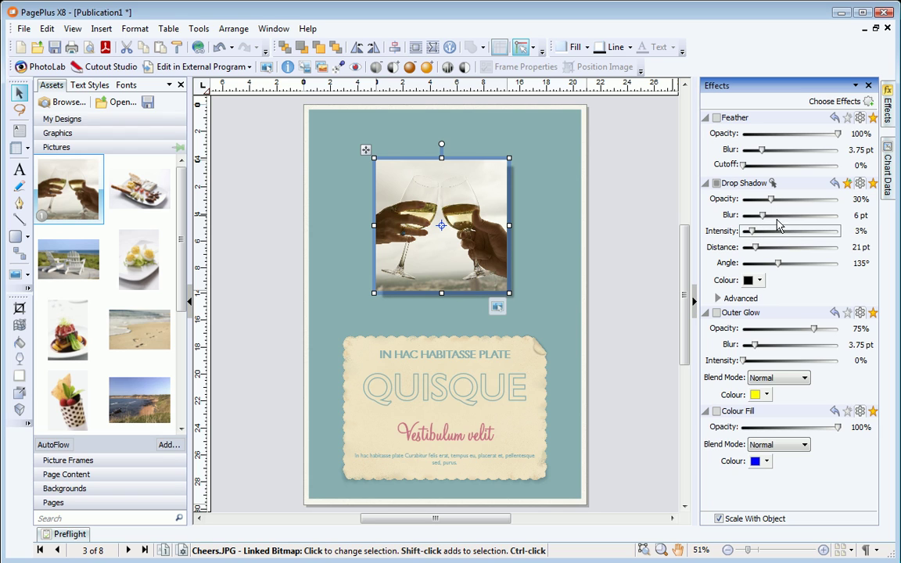
left_click(669, 151)
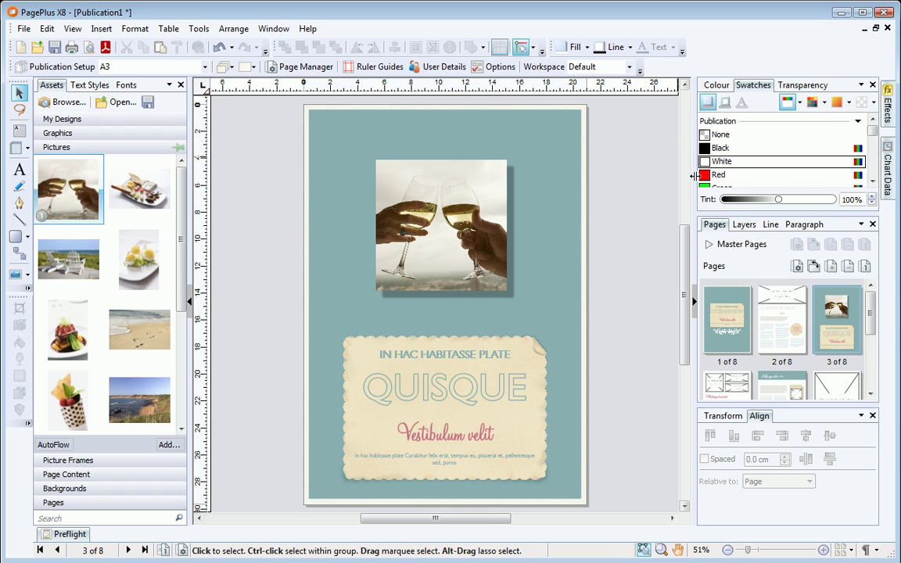
Step: On page 5, fill the frames with the Decking and Cheeses photos, then show page 2
left_click(781, 389)
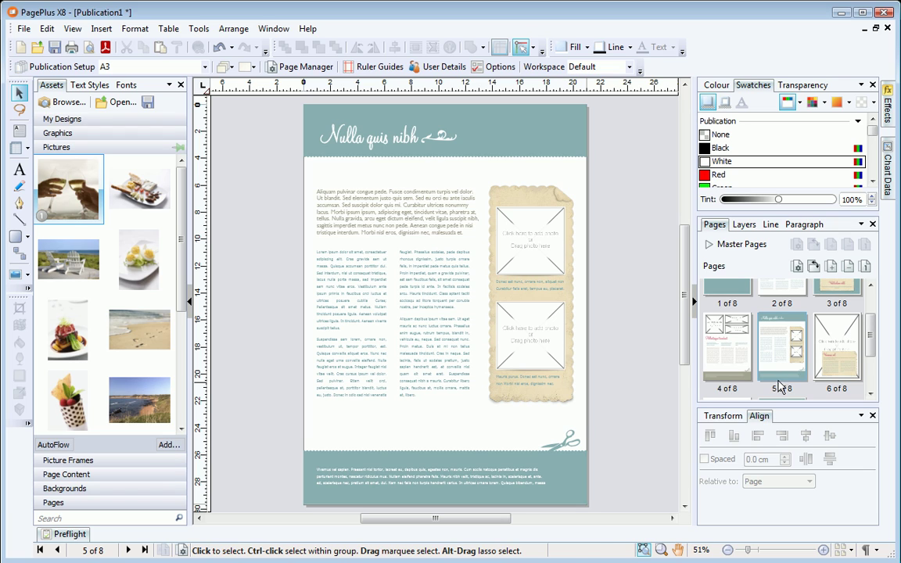
left_click_drag(67, 256, 526, 329)
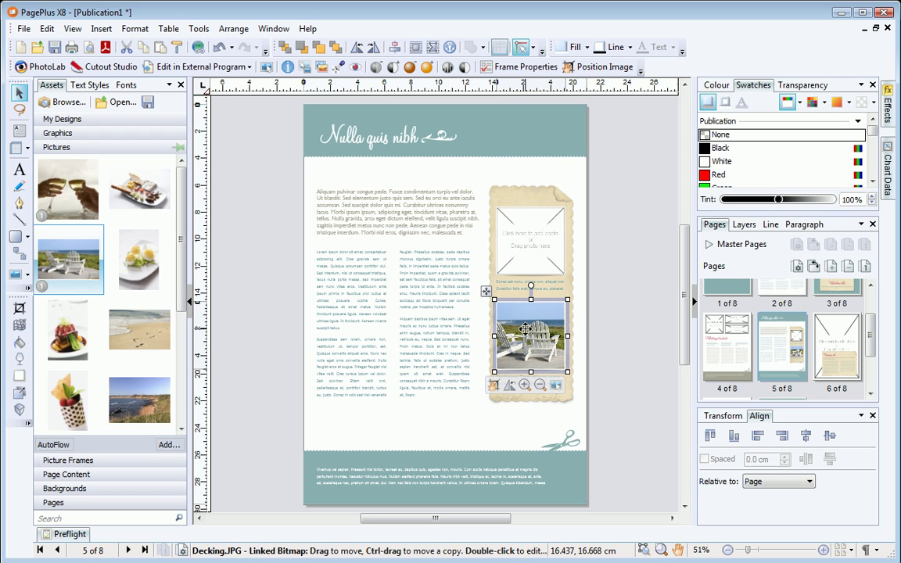
left_click(492, 385)
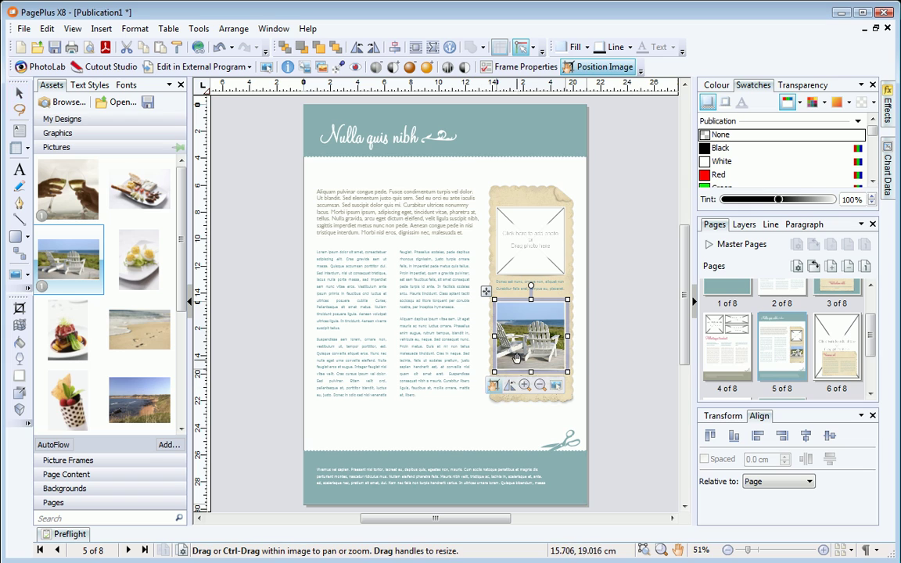
left_click_drag(527, 343, 534, 342)
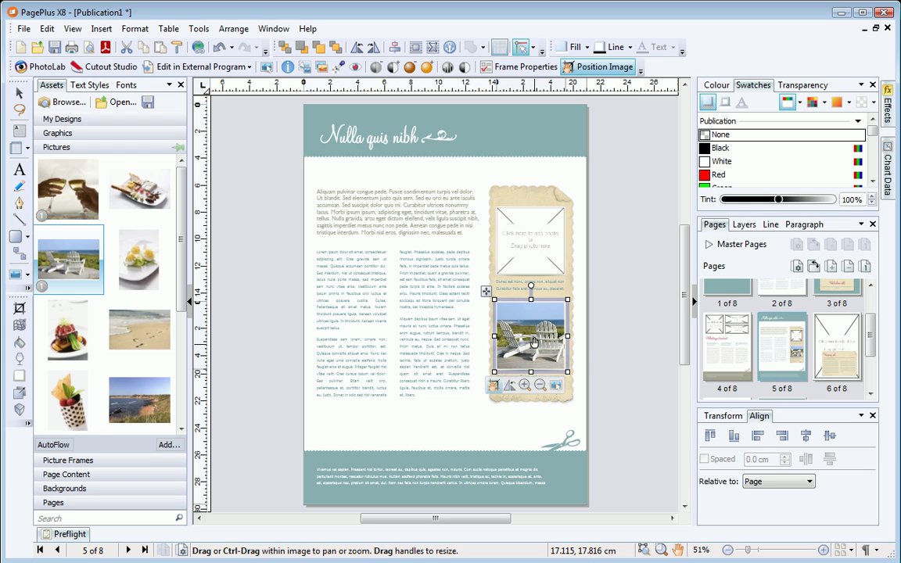
left_click_drag(137, 186, 532, 237)
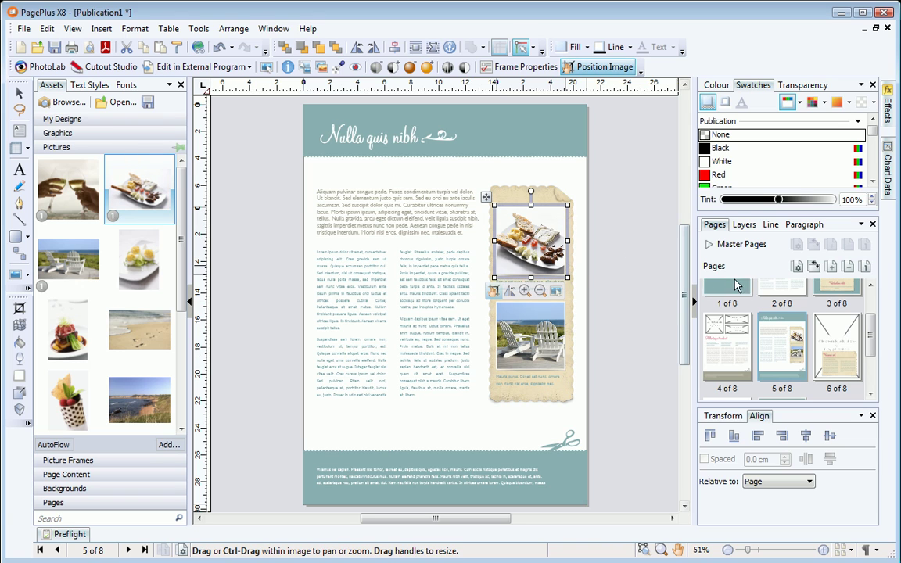
left_click(782, 293)
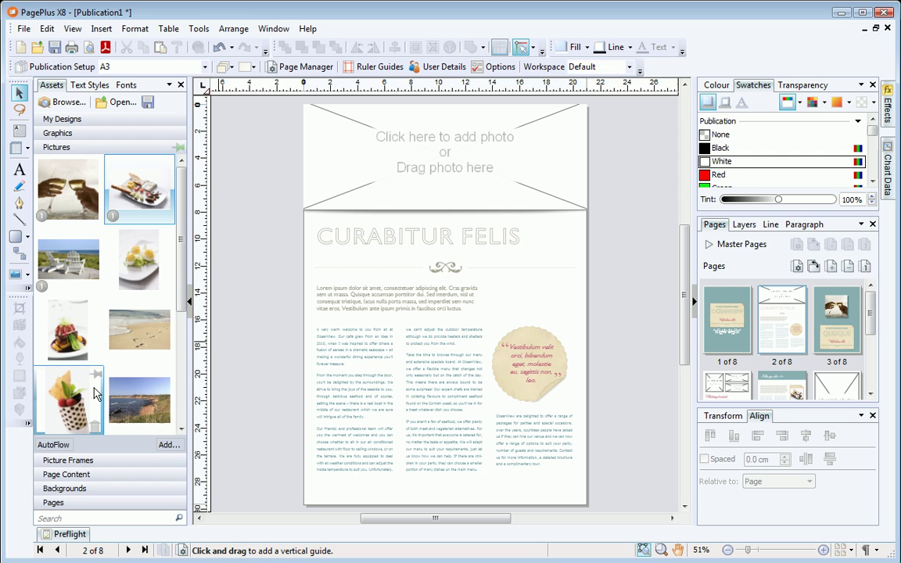
Step: Place Fruit.JPG on page 2, delete the quote circle, and enlarge the photo
left_click_drag(74, 400, 514, 301)
left_click_drag(618, 415, 478, 315)
key("Delete")
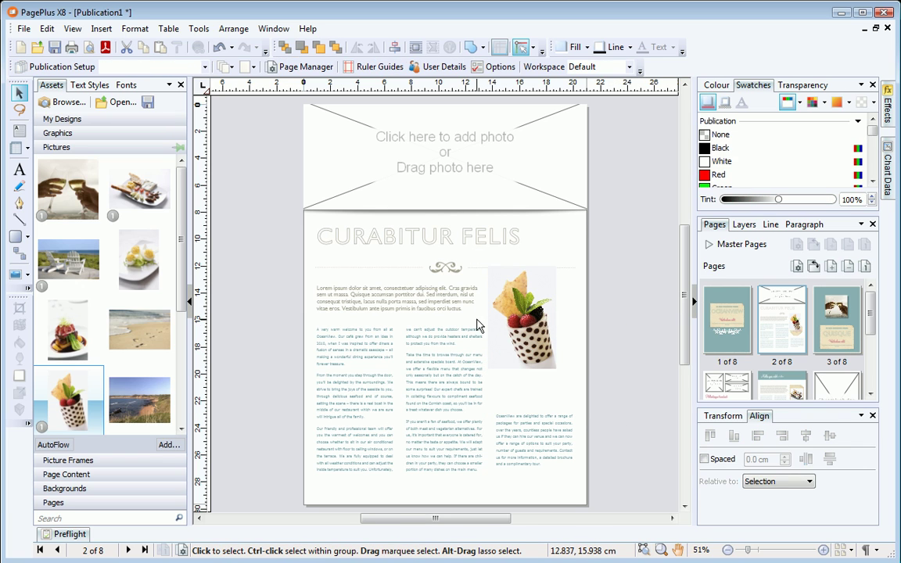
left_click(512, 344)
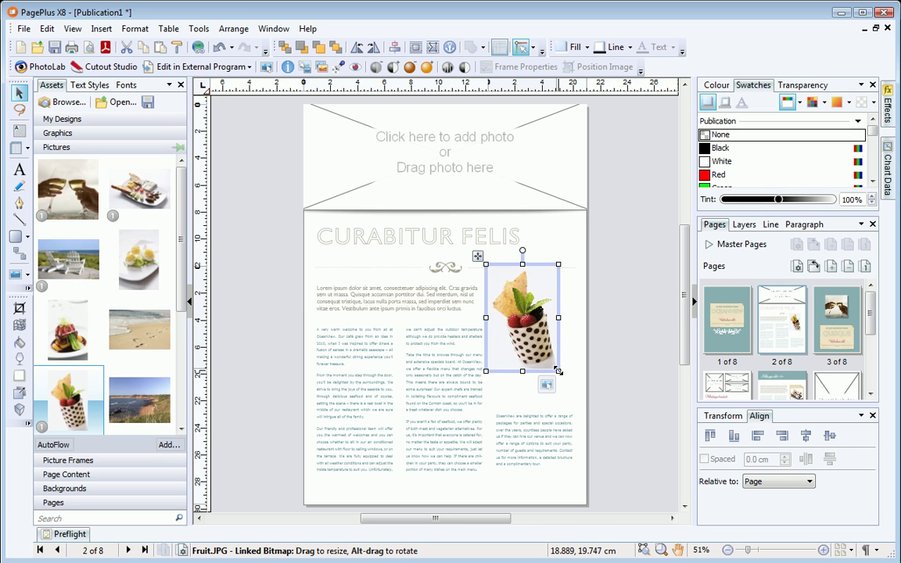
mouse_move(553, 375)
left_mouse_down()
mouse_move(573, 392)
mouse_move(550, 376)
left_mouse_up()
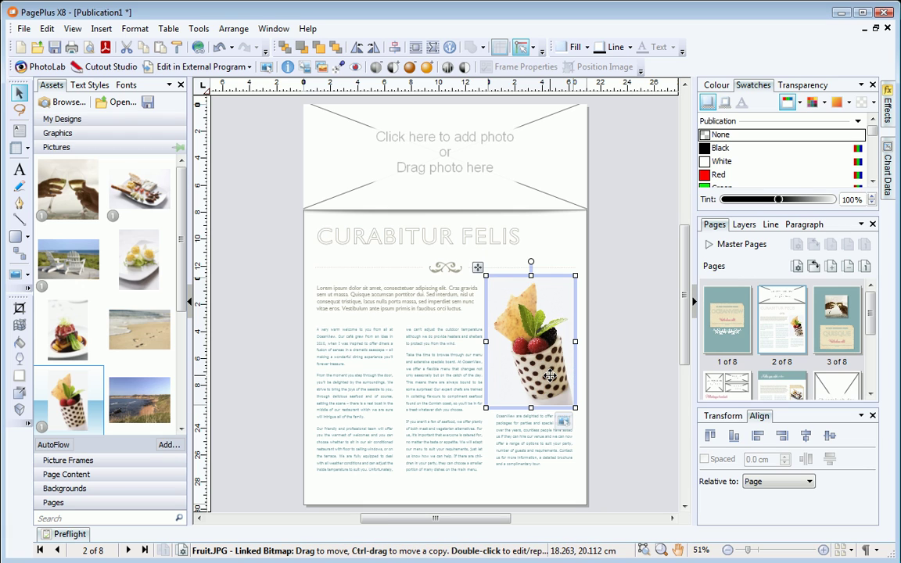
Step: Cut out the dessert photo's white background in Cutout Studio using the Discard and Keep brushes
left_click(123, 70)
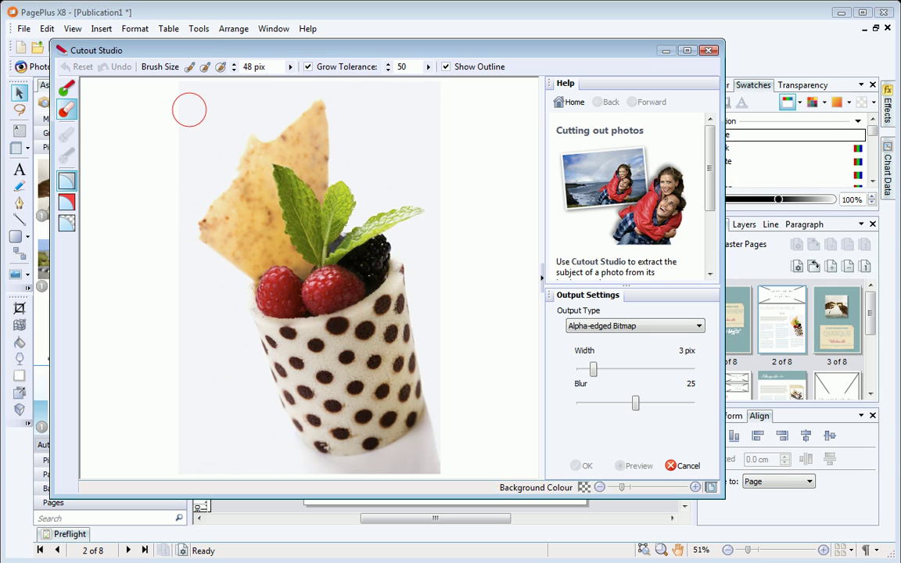
left_click(189, 110)
left_click_drag(153, 467, 368, 474)
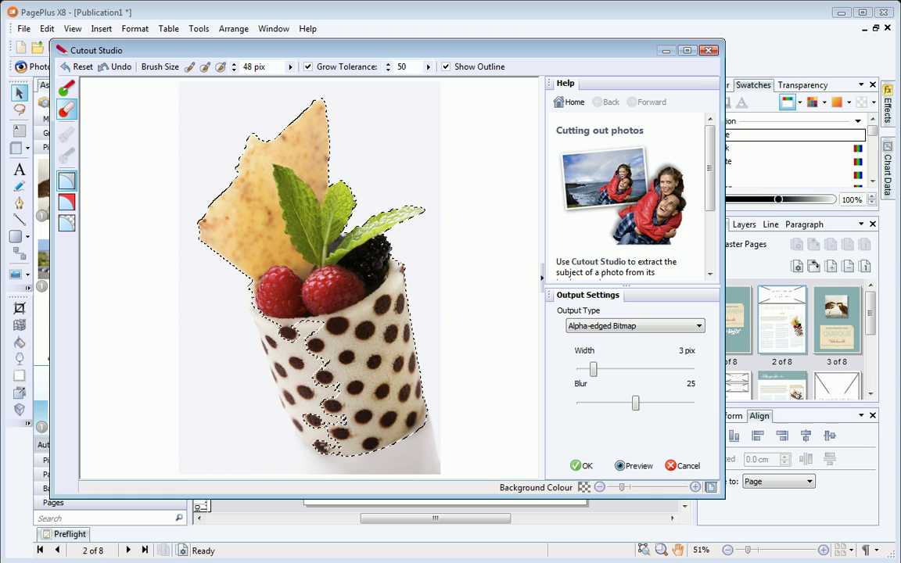
left_click(70, 93)
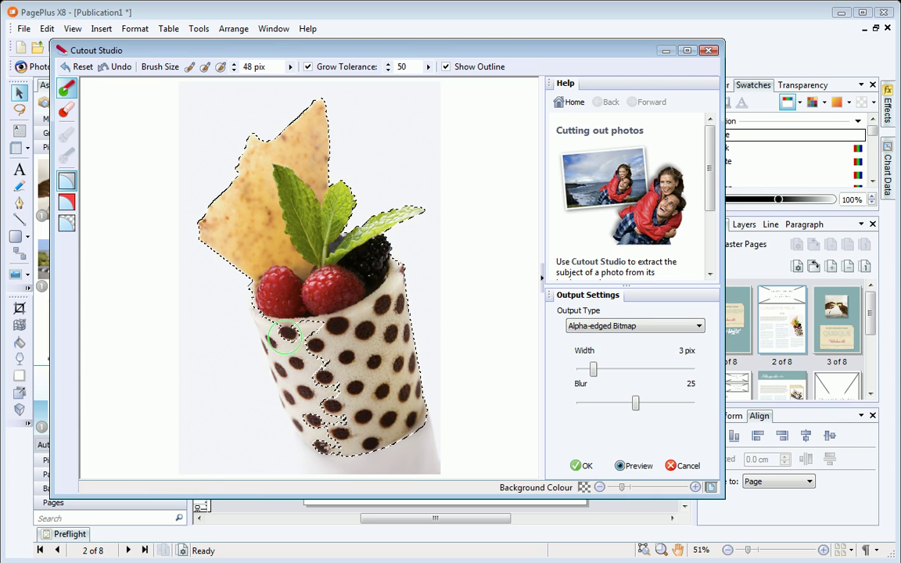
mouse_move(287, 335)
left_mouse_down()
mouse_move(281, 325)
mouse_move(288, 346)
left_mouse_up()
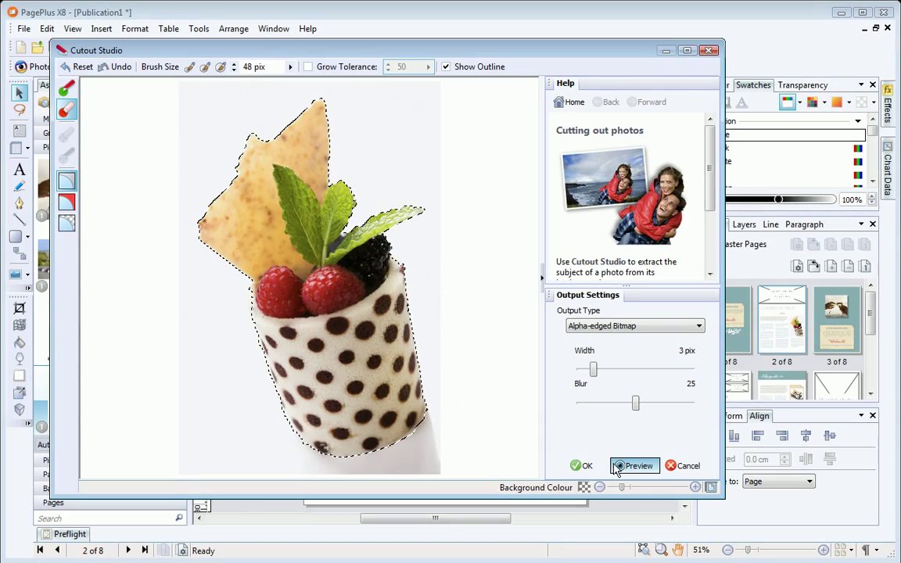
left_click(617, 466)
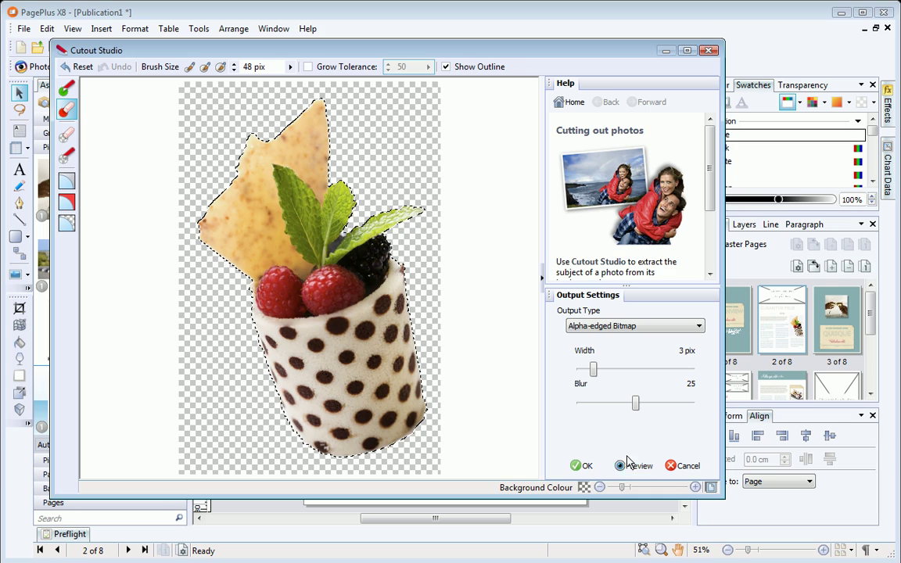
left_click(582, 465)
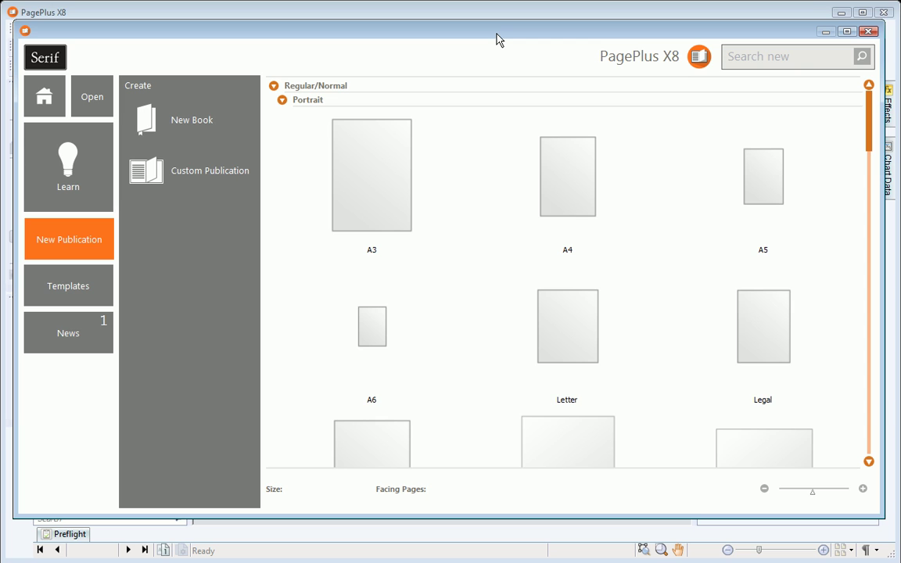
Step: Scroll the New Publication list and expand Small Publications to reveal the business card formats
left_click_drag(873, 115, 869, 442)
left_click(273, 434)
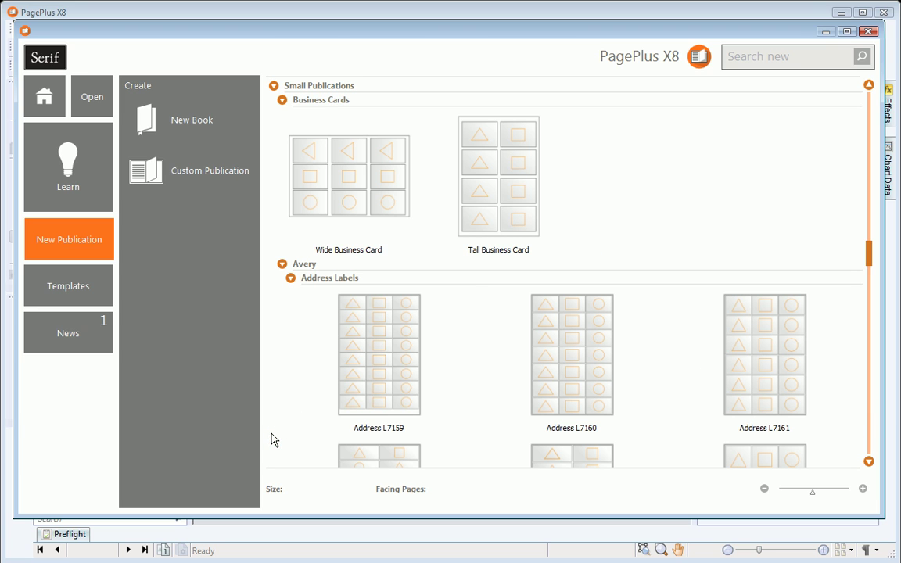
Step: Create a new Wide Business Card publication (8.5 cm x 5.5 cm)
left_click(337, 196)
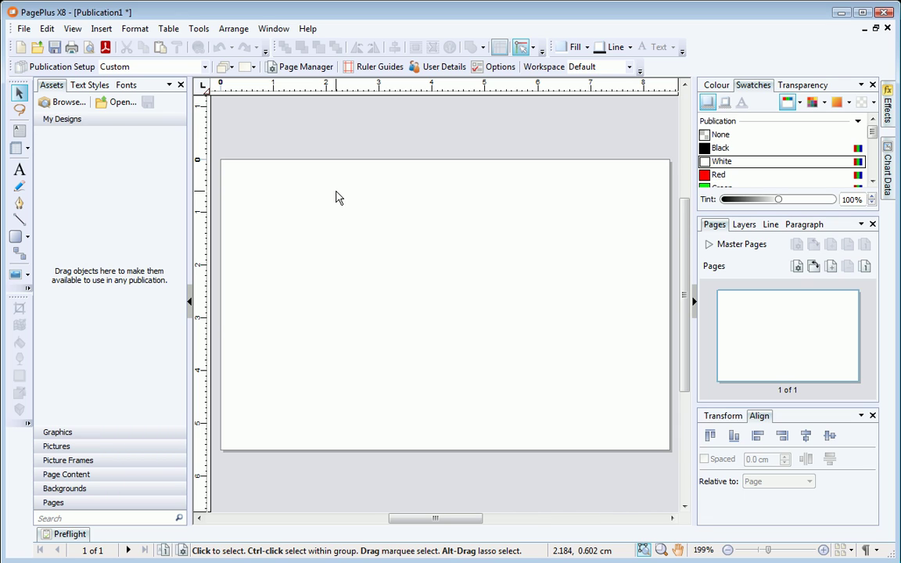
Step: Search the installed asset packs for 'food' and add the strawberry cake graphic to Graphics
left_click(81, 106)
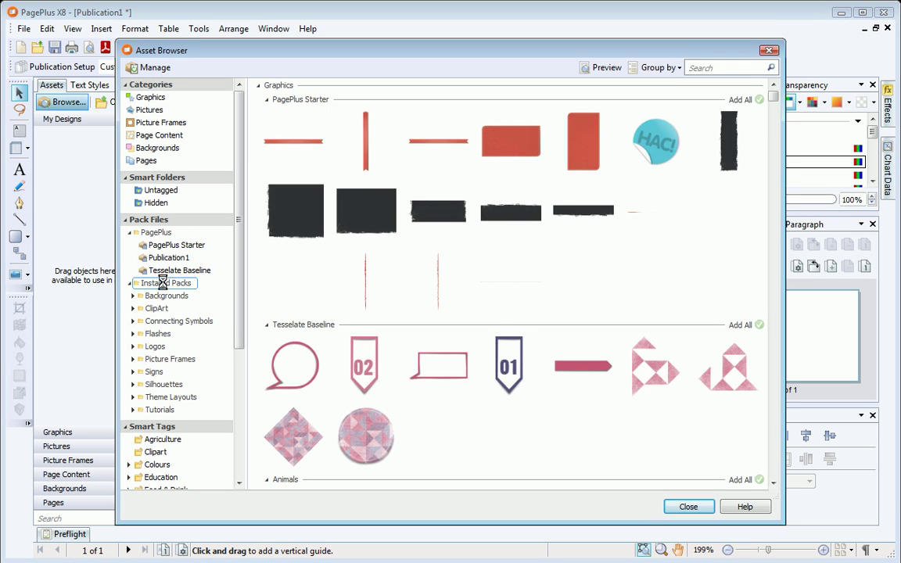
left_click(160, 283)
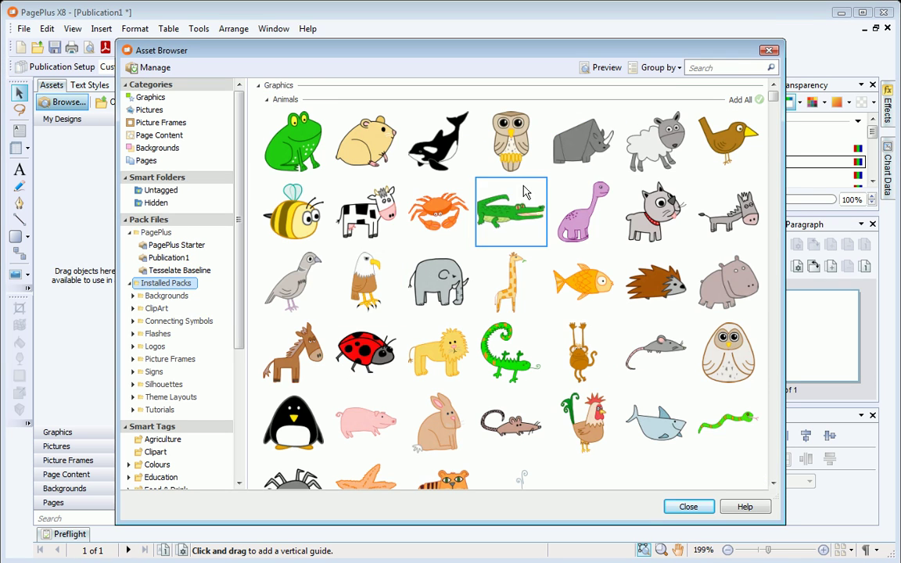
left_click(693, 67)
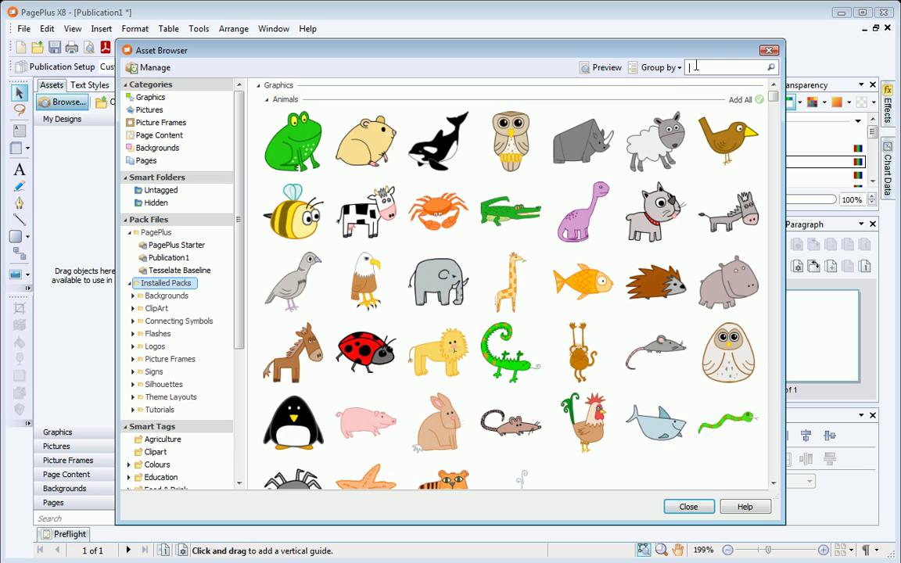
type("food")
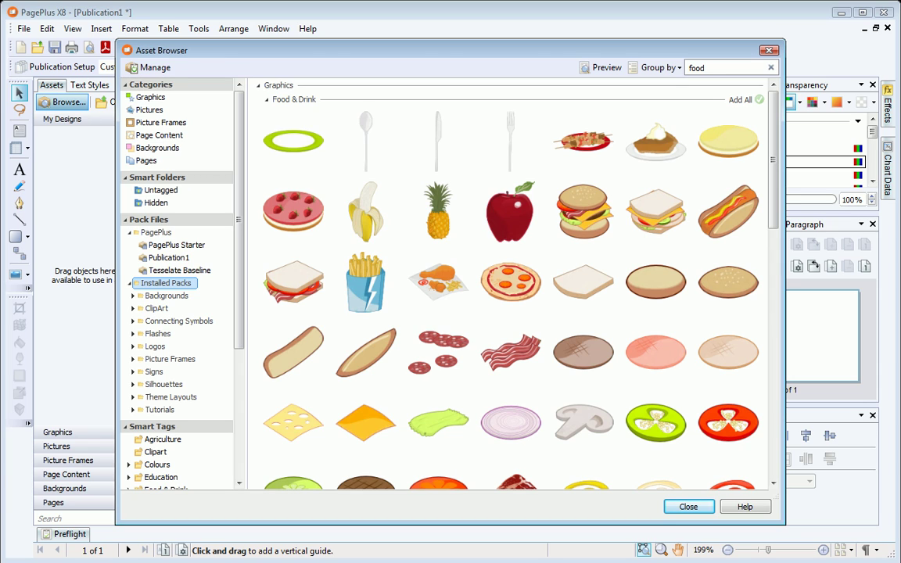
left_click(297, 209)
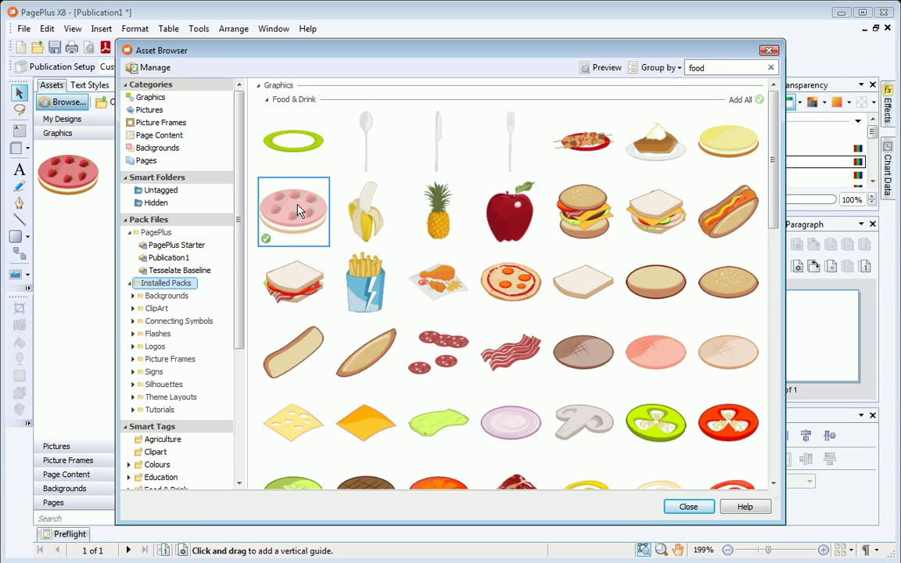
left_click(685, 507)
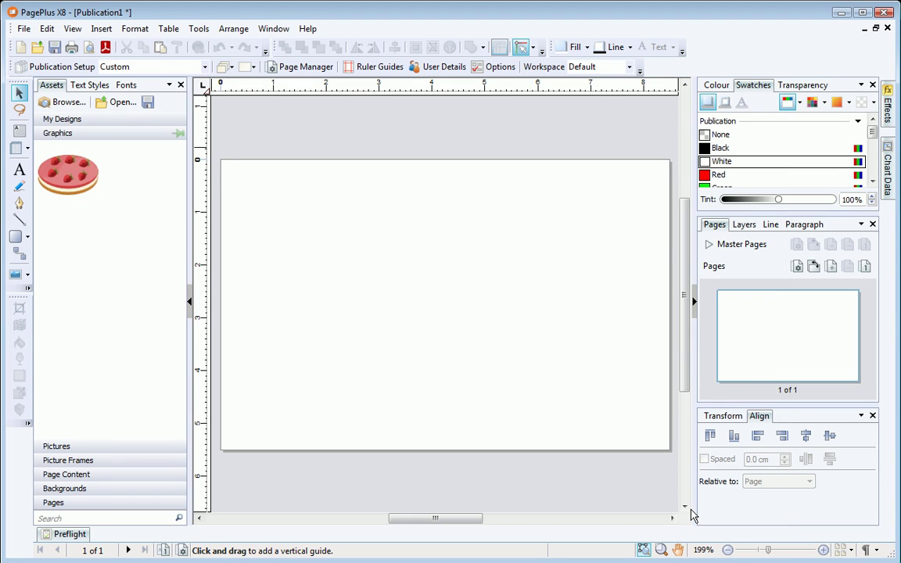
Step: Place the strawberry cake graphic on the card, shrink it, and move it toward the lower right
left_click_drag(69, 174, 420, 299)
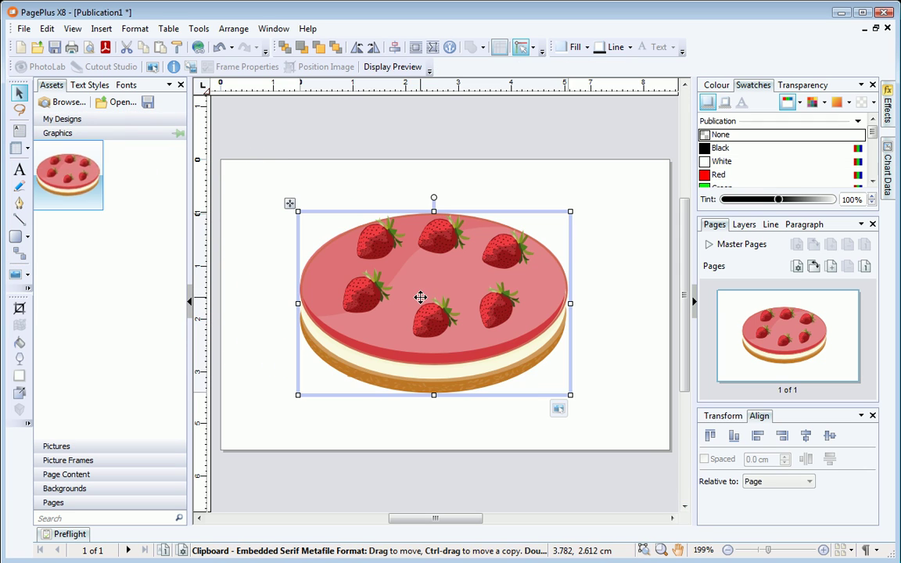
left_click_drag(571, 398, 397, 277)
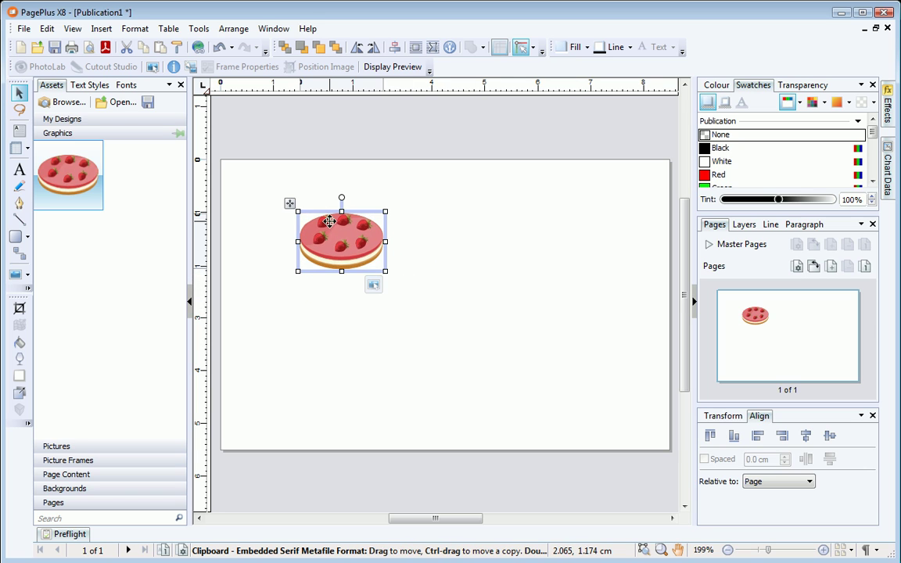
left_click_drag(327, 215, 509, 339)
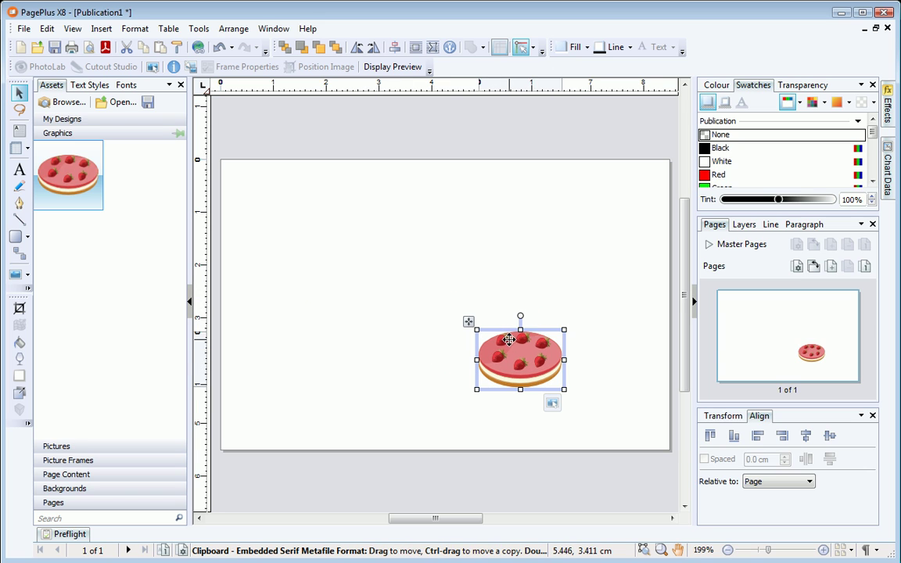
left_click(588, 342)
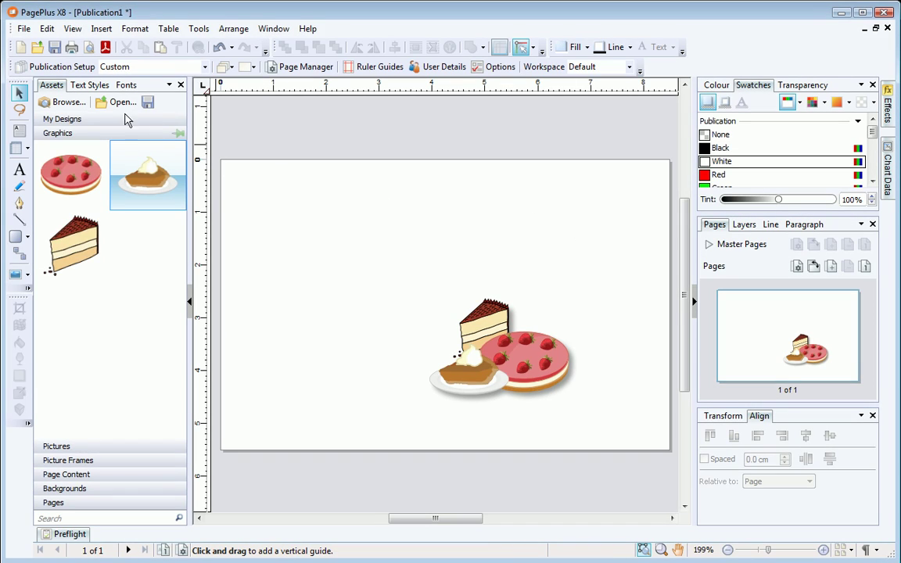
left_click(72, 102)
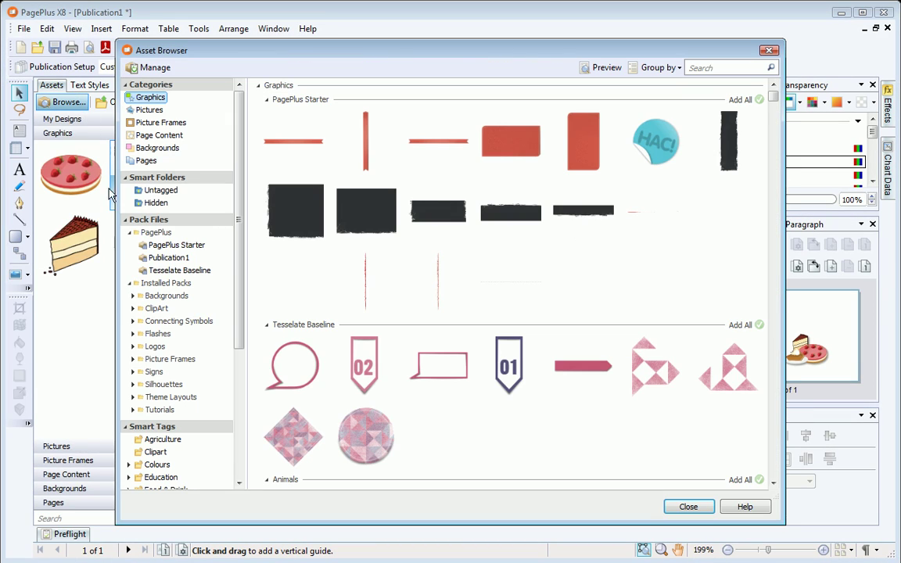
Step: Apply the pale blue textured background from the Backgrounds assets to the card
left_click(156, 148)
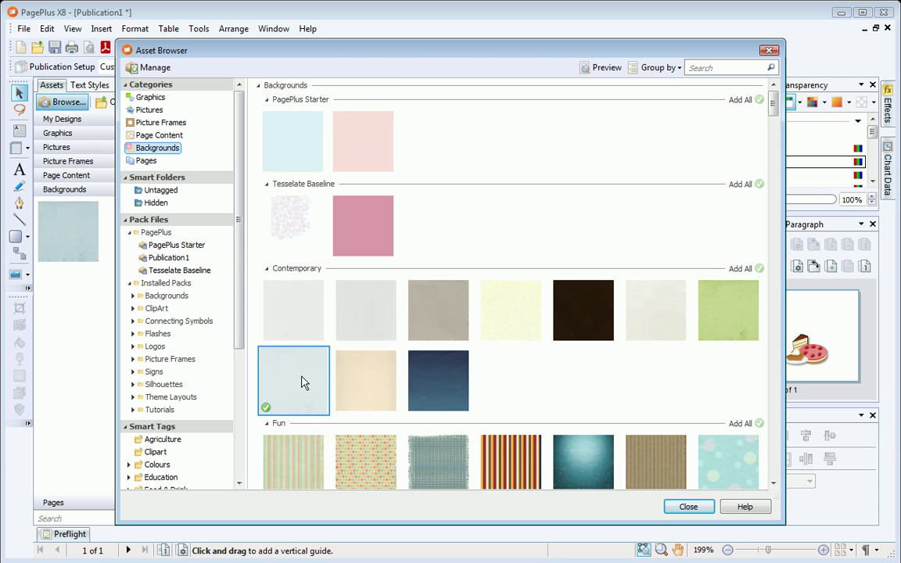
left_click(689, 507)
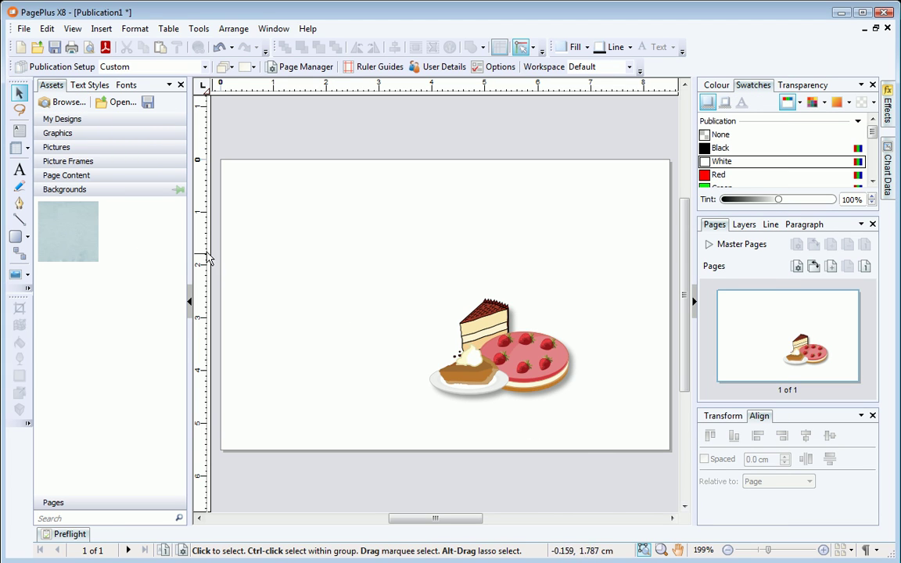
left_click_drag(108, 231, 339, 245)
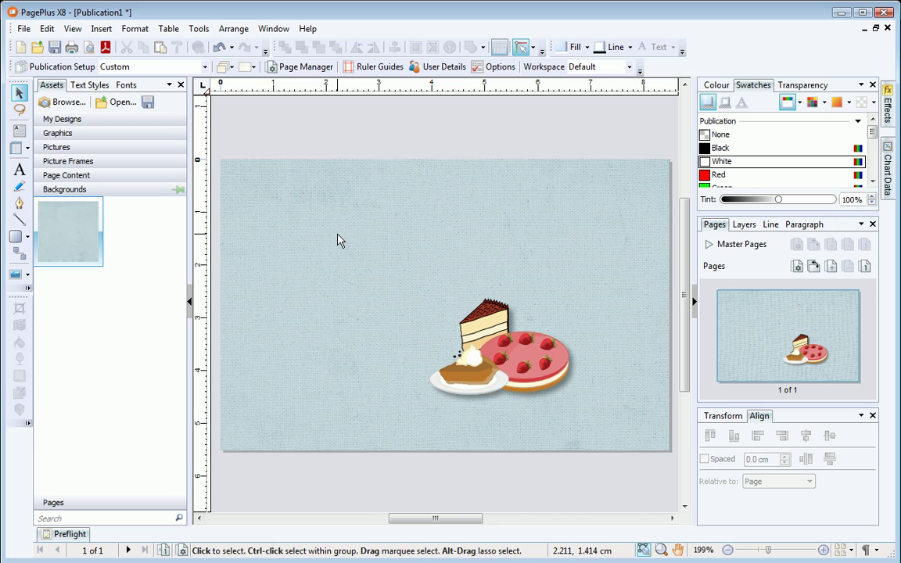
Step: Draw a text frame on the card and insert the (Business) Address Line 1 user detail
left_click(22, 130)
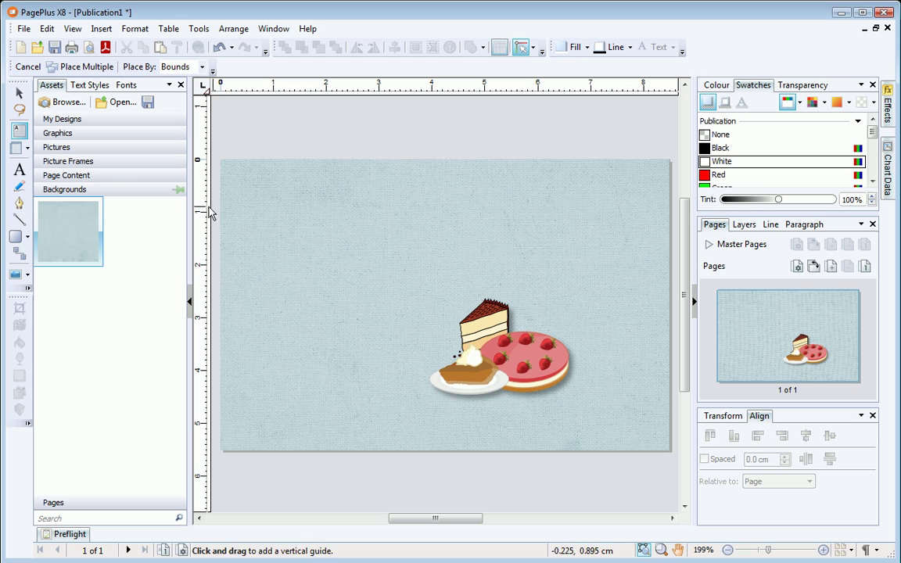
left_click_drag(253, 188, 538, 294)
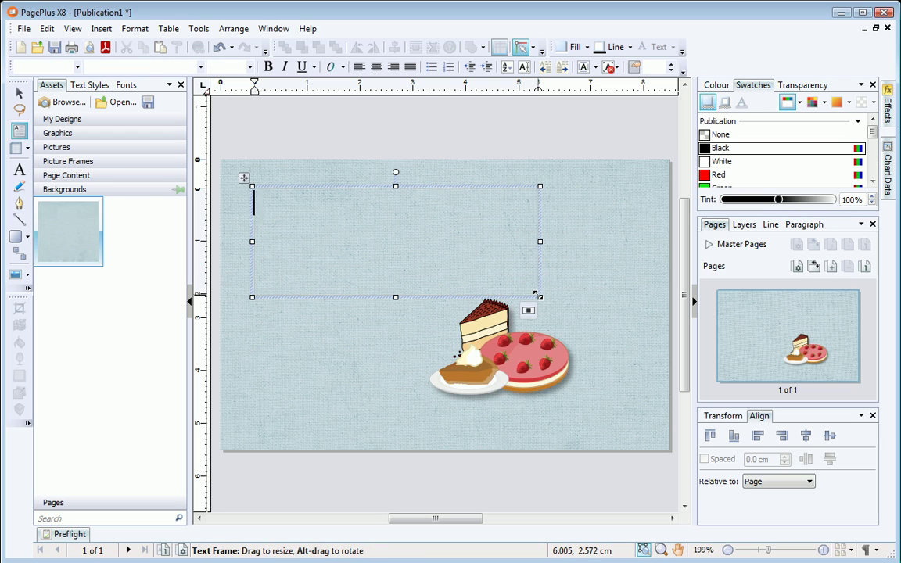
left_click(101, 28)
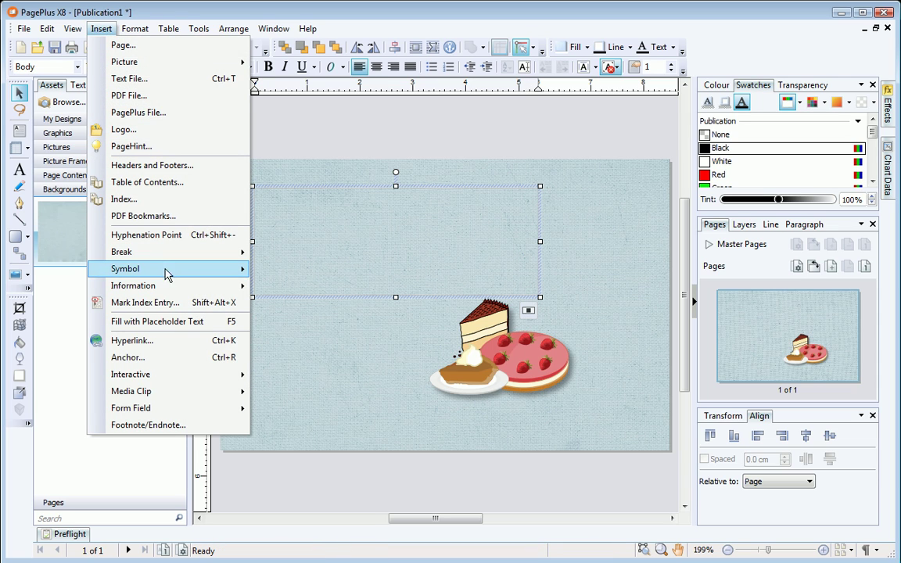
mouse_move(157, 285)
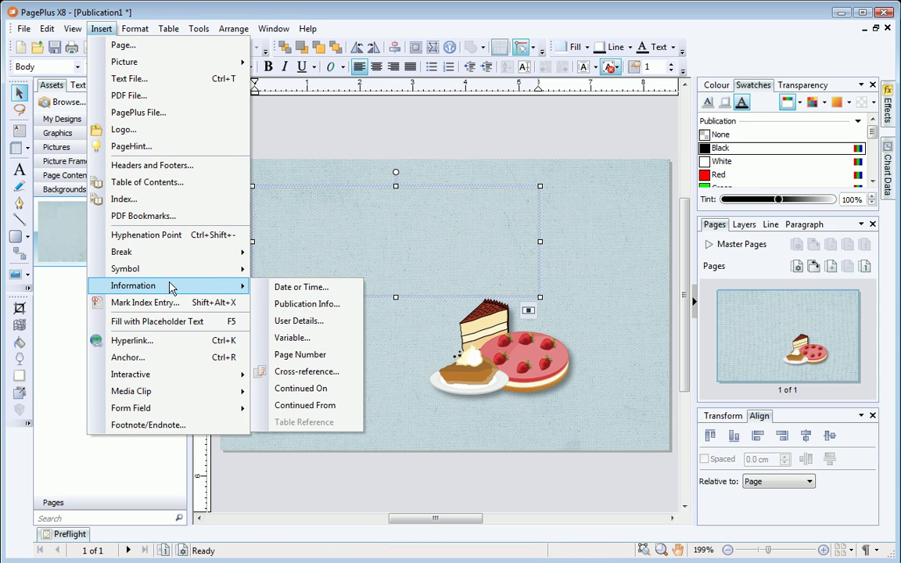
left_click(303, 322)
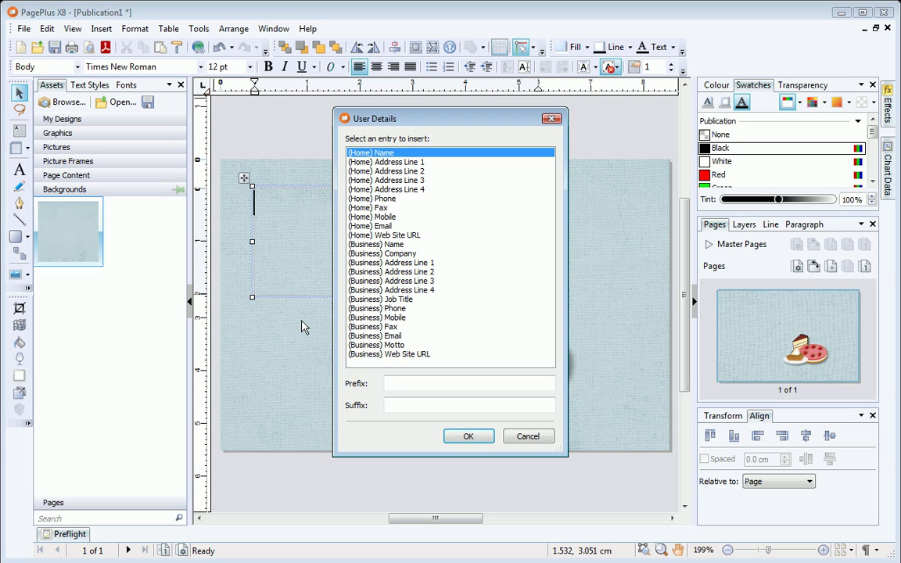
left_click(405, 264)
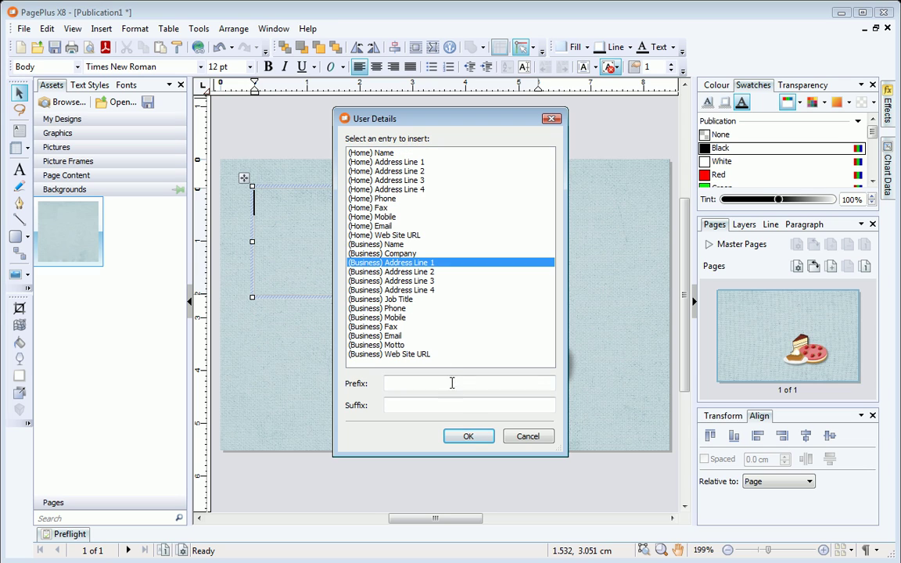
left_click(468, 437)
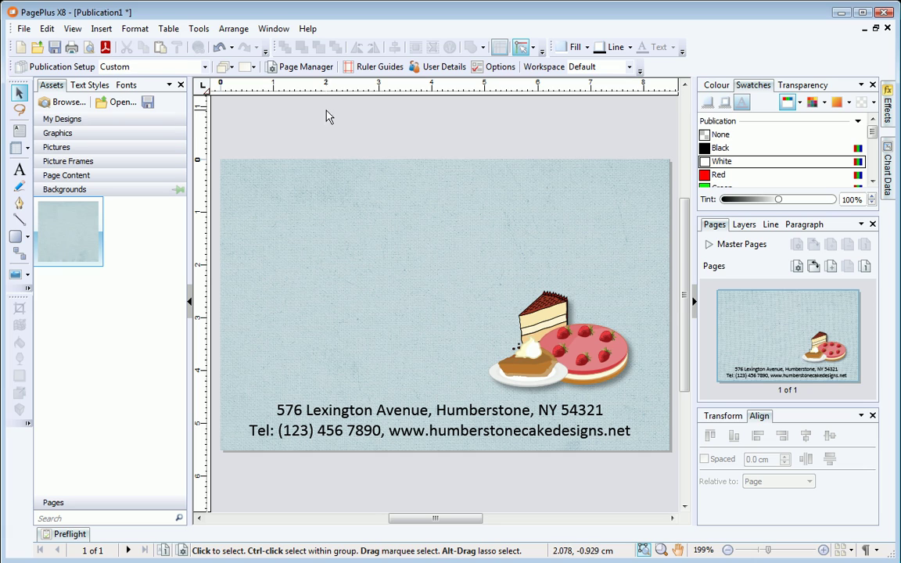
Step: Draw an artistic text object on the card set to Monterey BT at 40 pt
left_click(20, 172)
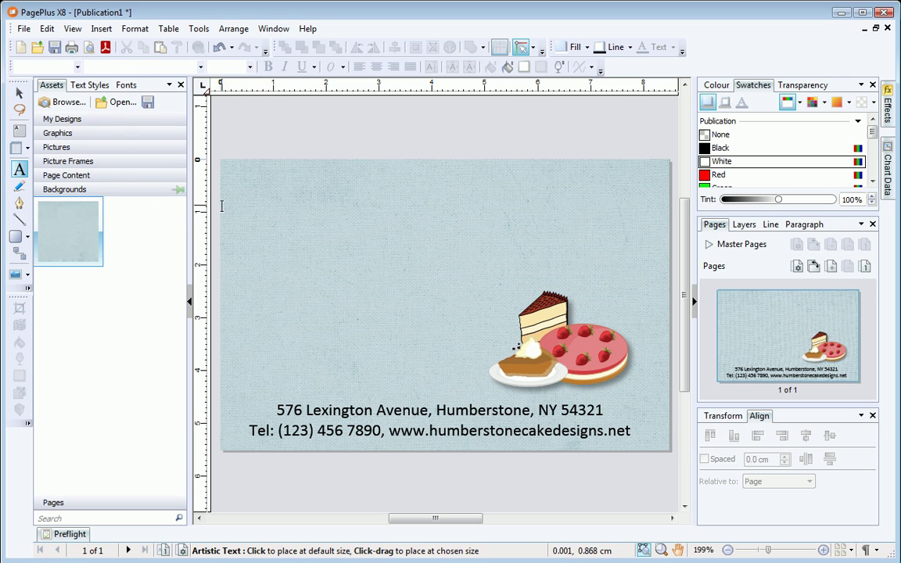
left_click_drag(270, 193, 317, 267)
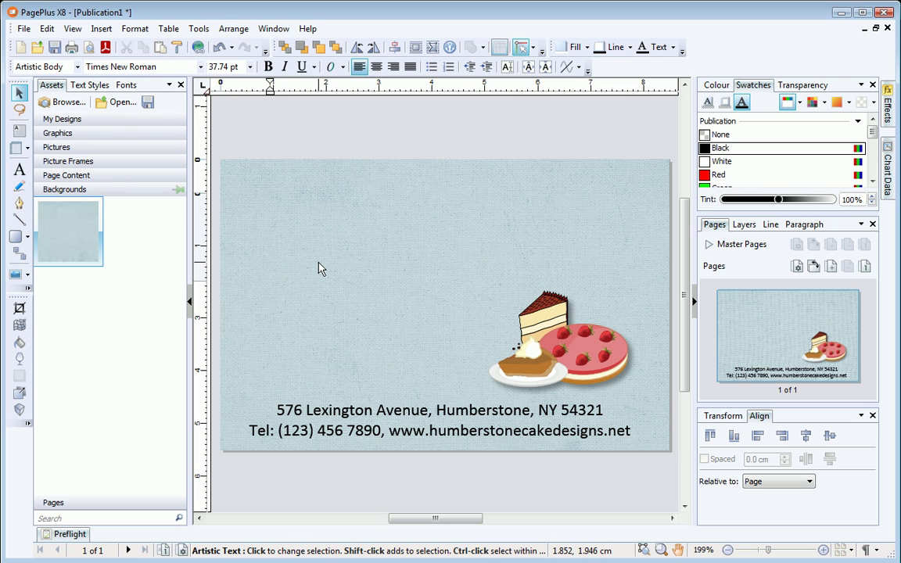
left_click(200, 67)
type("Mackintosh SF")
scroll(200, 215, "down", 10)
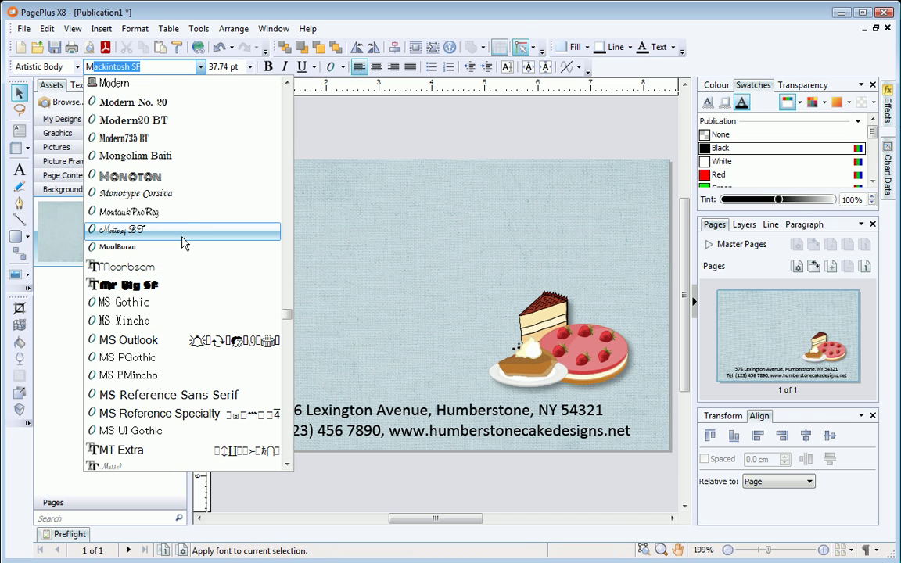
left_click(185, 232)
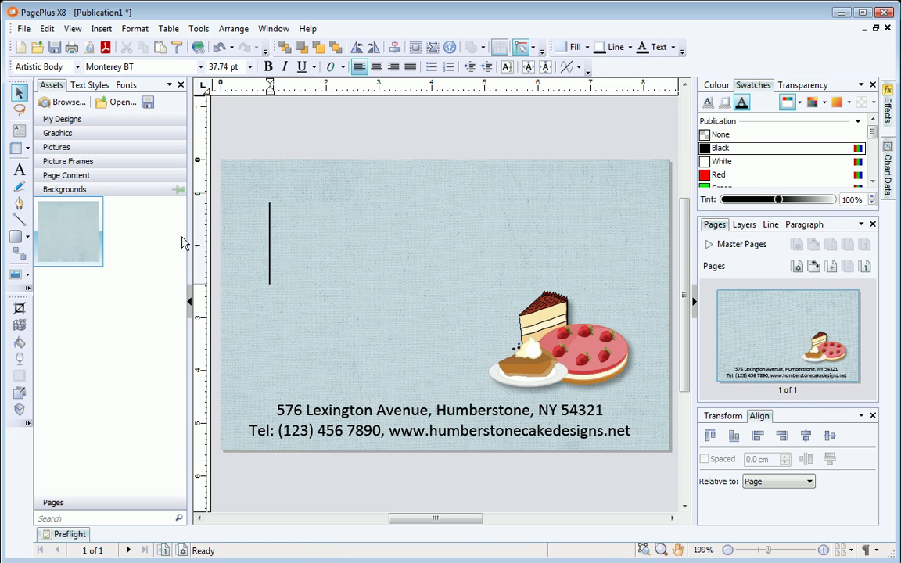
left_click(226, 67)
type("40")
key("Return")
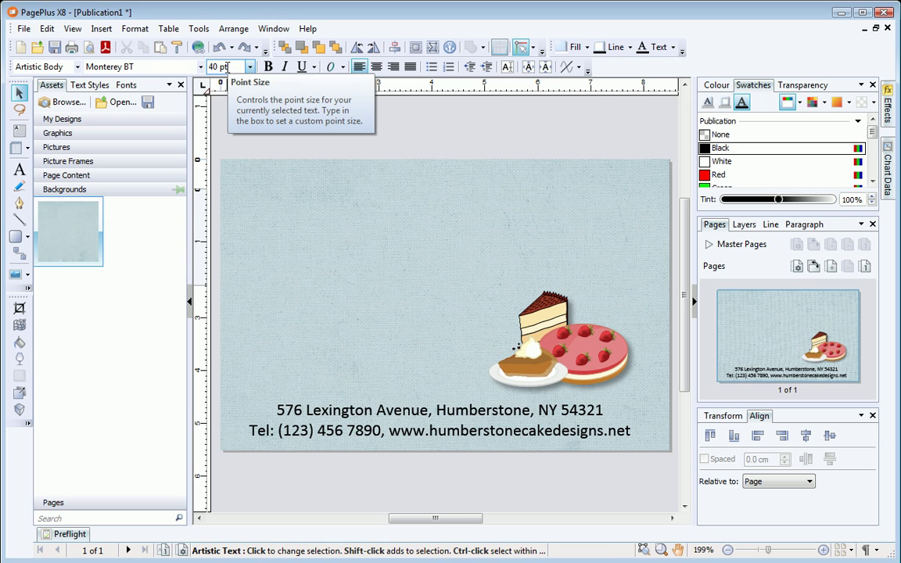
Step: Colour the text with red sampled from the cake, type 'Humberstone' and move it up-right
left_click(715, 84)
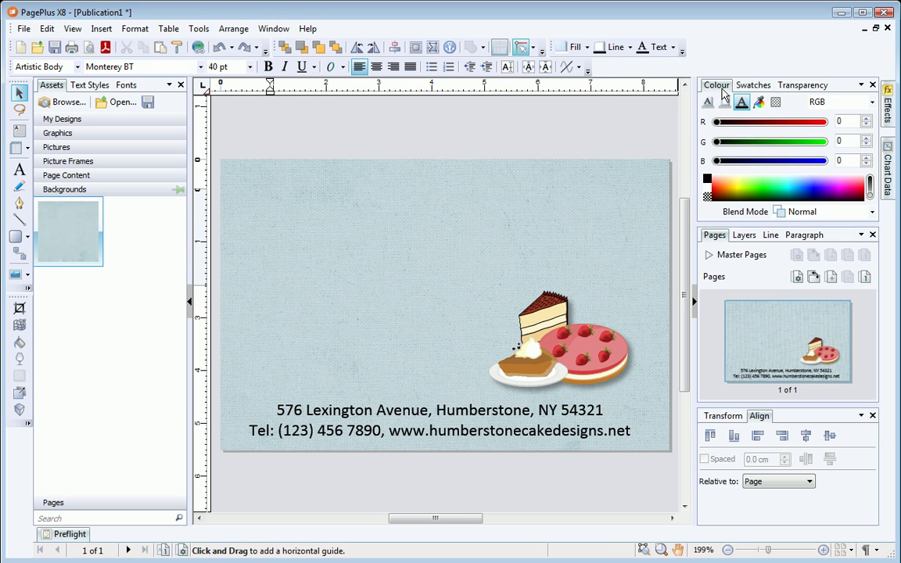
left_click_drag(758, 104, 602, 365)
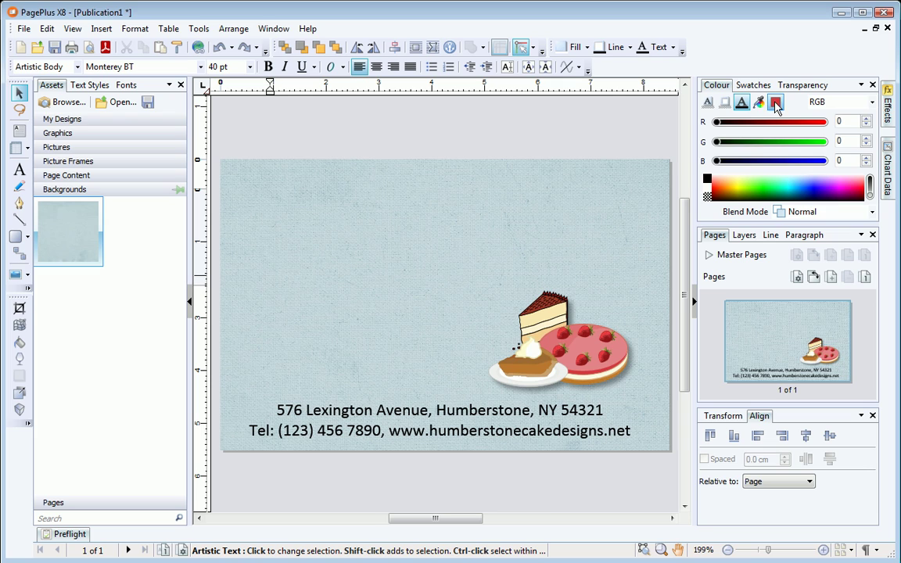
left_click(742, 106)
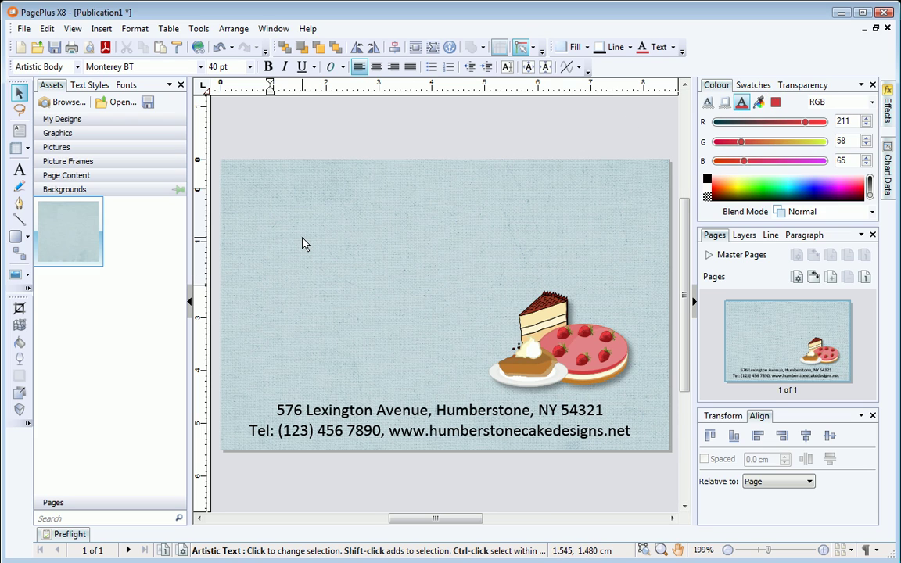
type("Humberstone")
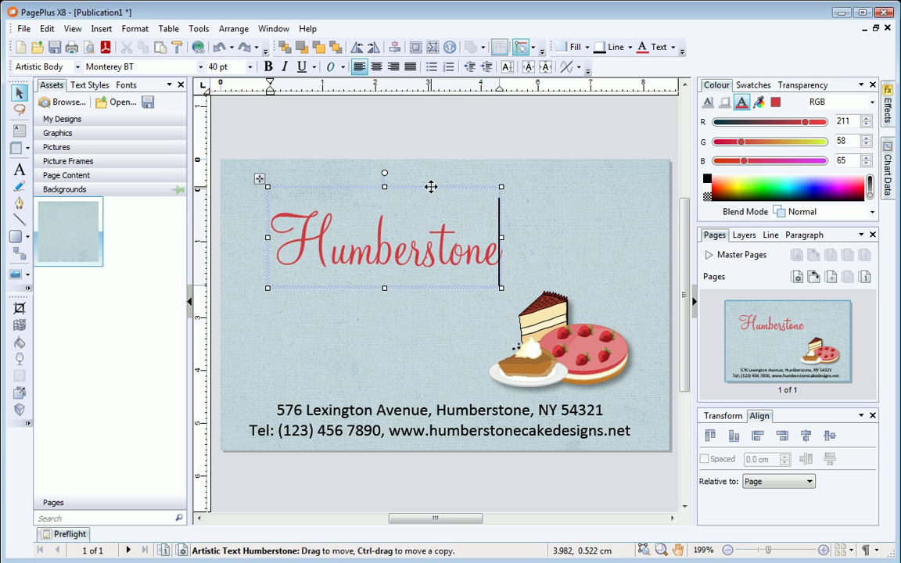
left_click_drag(428, 187, 490, 164)
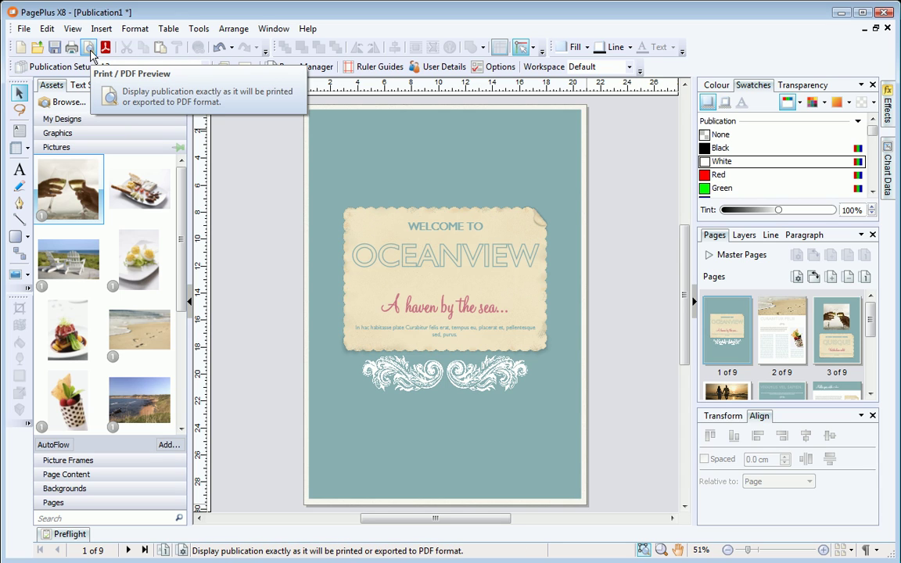
Step: Open the Print / PDF Preview of the Oceanview brochure
left_click(91, 49)
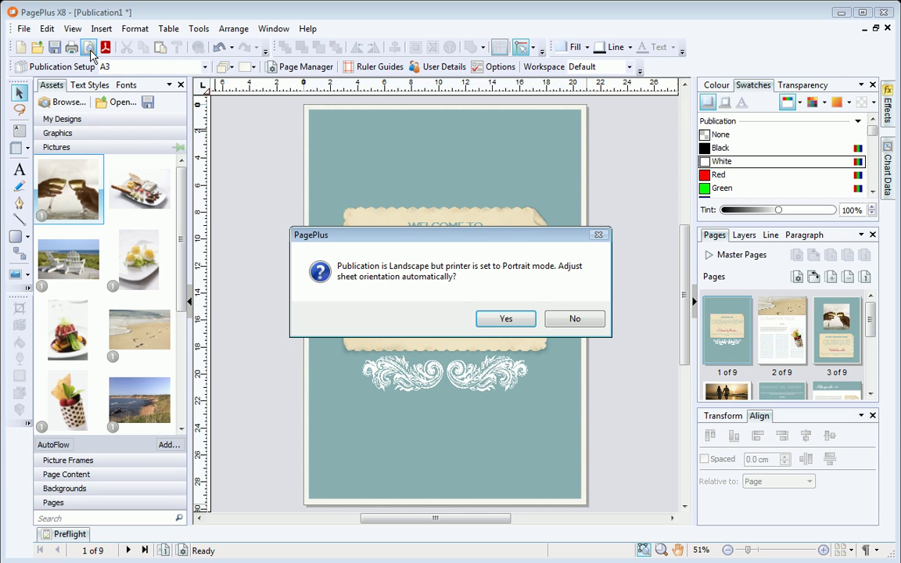
Step: Auto-adjust orientation, scale to fit, and publish as PDF with the PDF X-1a profile
left_click(507, 321)
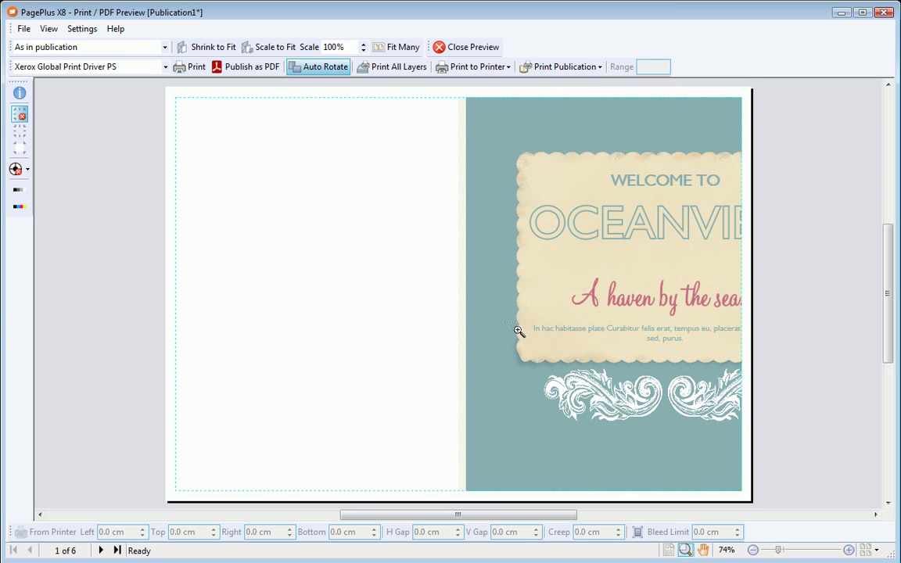
left_click(269, 52)
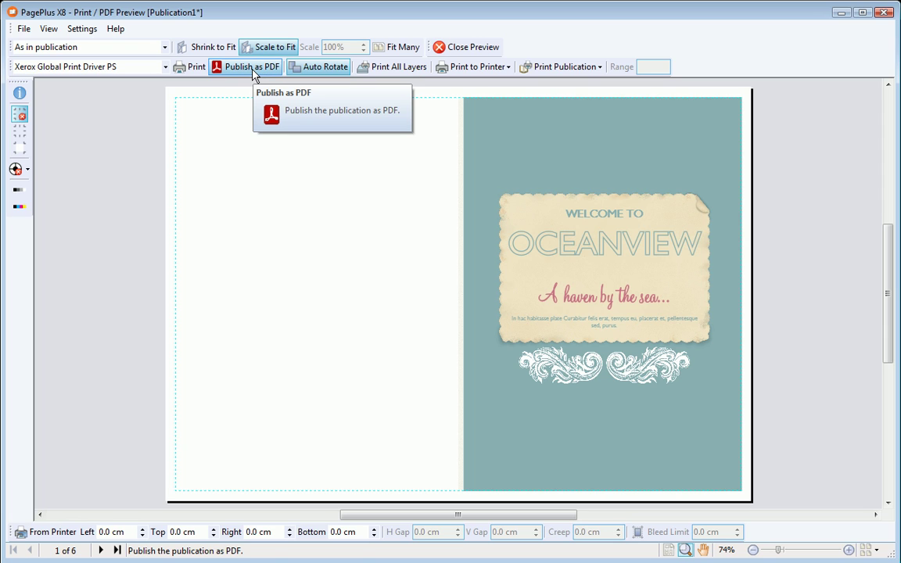
left_click(252, 67)
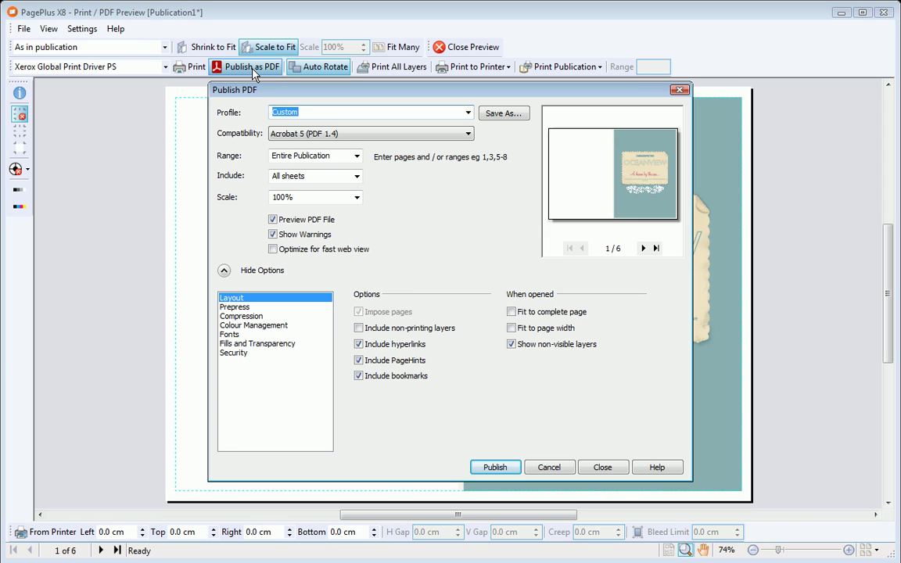
left_click(467, 113)
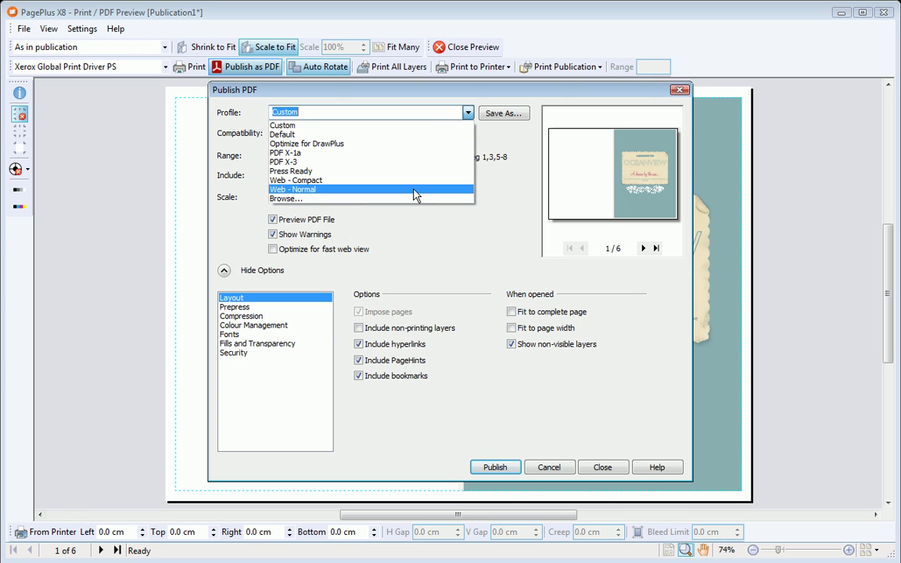
left_click(407, 153)
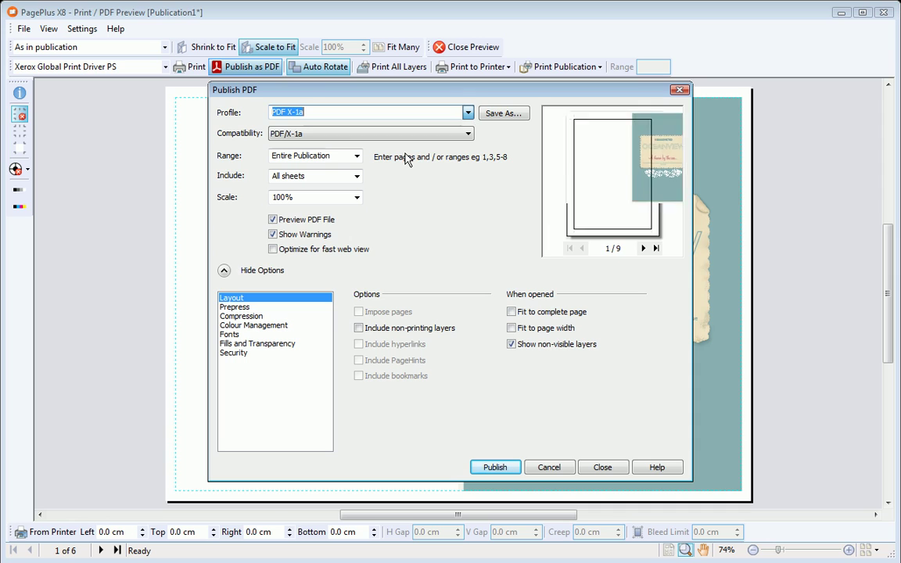
left_click(496, 468)
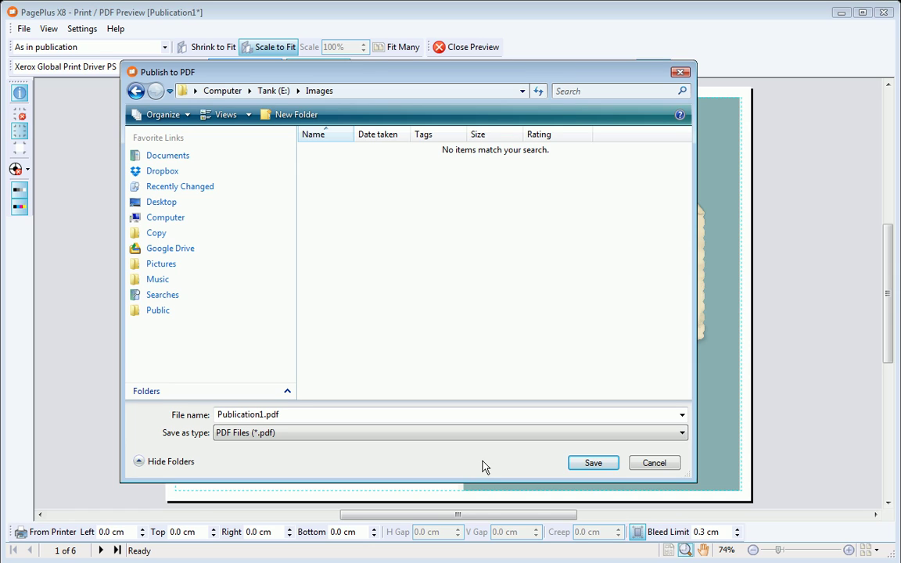
Step: Save the brochure as Publication1.pdf in the Images folder
left_click(585, 464)
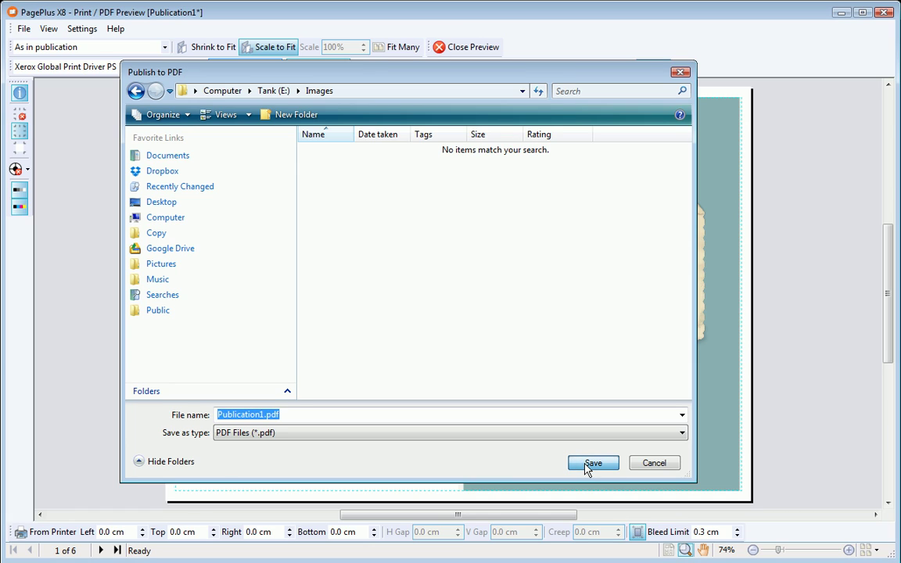